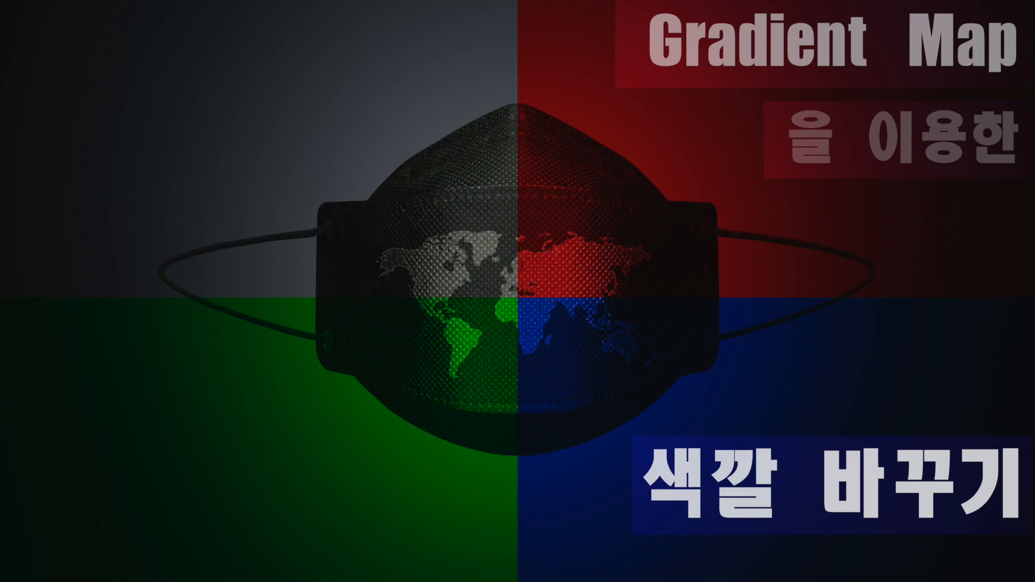
# Lasso the thin wire running from the image's left edge to the left ear loop and remove it with Content-Aware Fill
pyautogui.moveTo(92, 296)
pyautogui.mouseDown()
pyautogui.moveTo(212, 307)
pyautogui.moveTo(97, 289)
pyautogui.mouseUp()
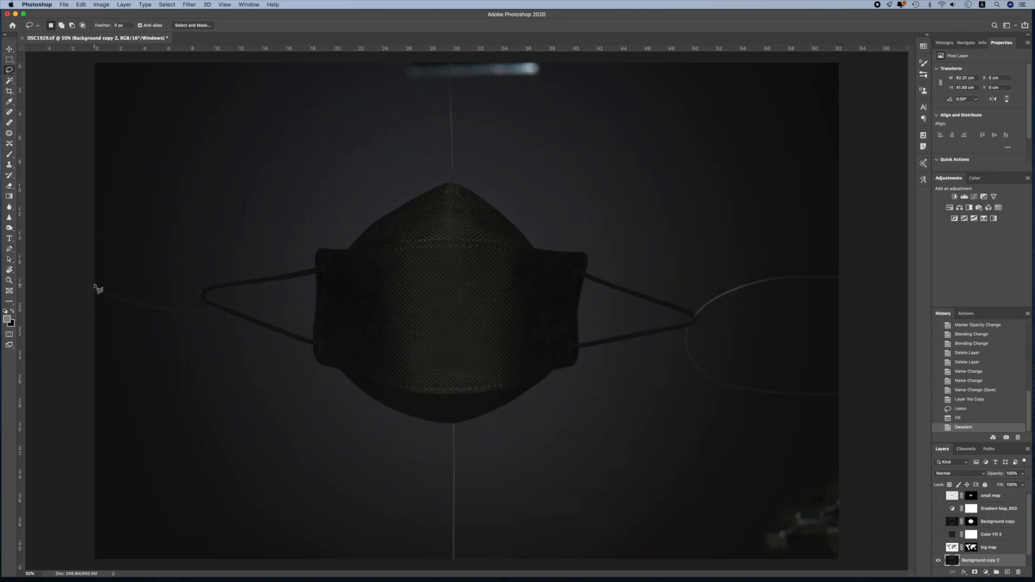
pyautogui.hotkey('shift', 'BackSpace')
pyautogui.press('Return')
pyautogui.hotkey('ctrl', 'd')
# Lasso the vertical thread below the mask and remove it with Content-Aware Fill, clearing the selection
pyautogui.moveTo(463, 455)
pyautogui.mouseDown()
pyautogui.moveTo(450, 563)
pyautogui.moveTo(456, 427)
pyautogui.mouseUp()
pyautogui.hotkey('shift', 'BackSpace')
pyautogui.press('Return')
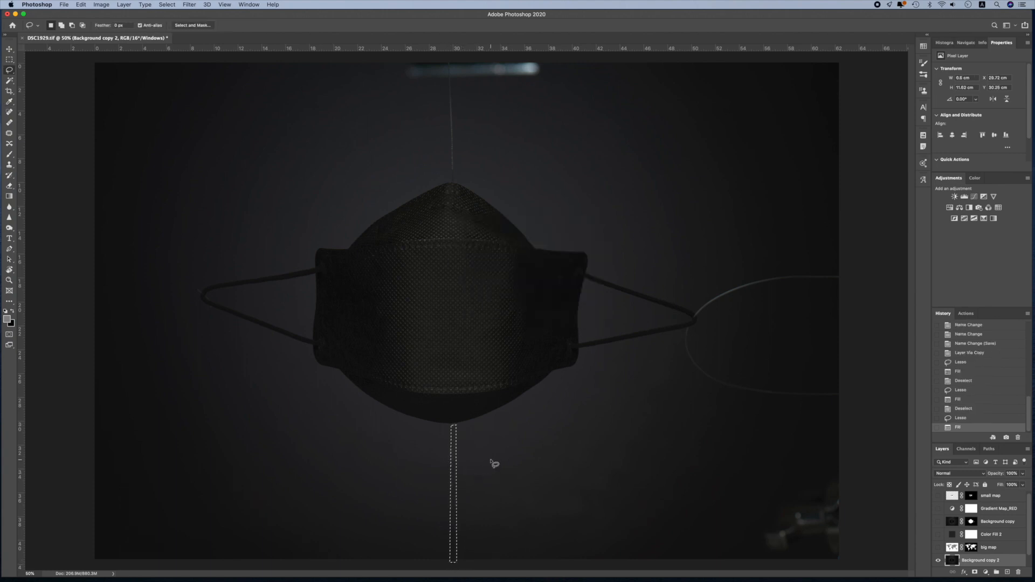
pyautogui.press('super+d')
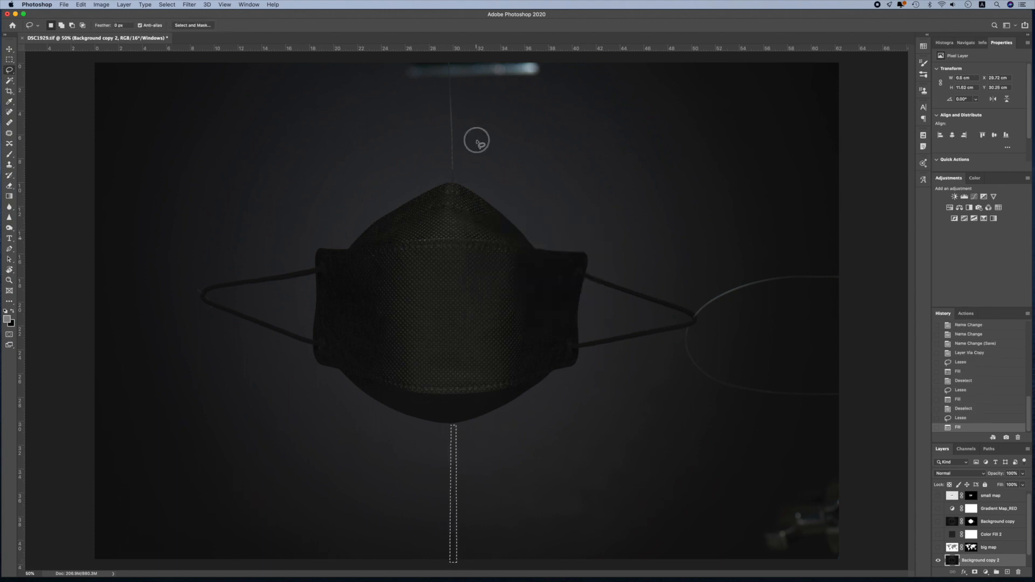
# Lasso the bright bar at the photo's top edge together with the thread above the mask and fill both content-aware
pyautogui.moveTo(449, 82); pyautogui.dragTo(451, 179)
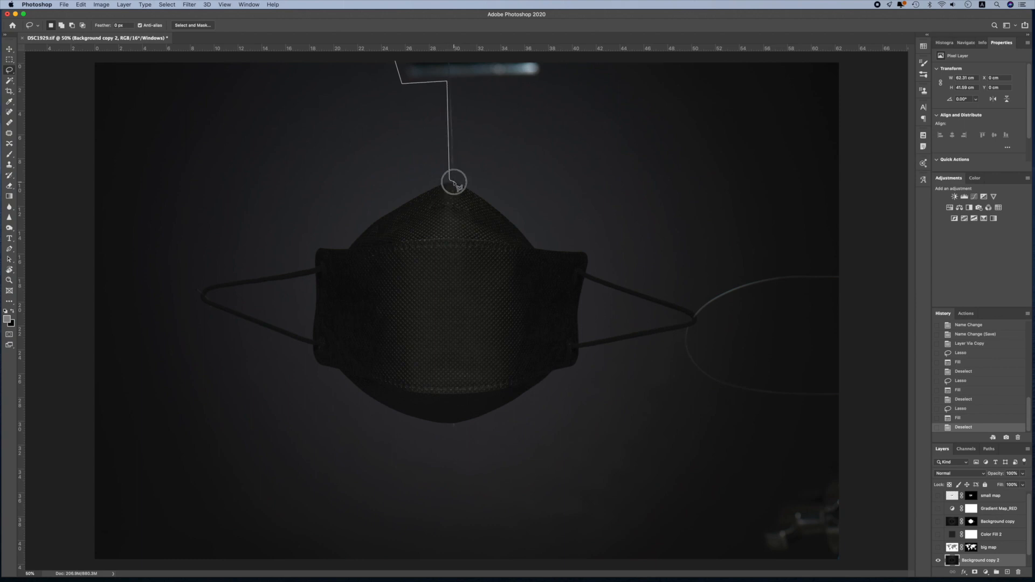
pyautogui.press('super+z')
pyautogui.moveTo(449, 86)
pyautogui.mouseDown()
pyautogui.moveTo(452, 184)
pyautogui.moveTo(453, 91)
pyautogui.moveTo(549, 83)
pyautogui.moveTo(447, 53)
pyautogui.moveTo(400, 62)
pyautogui.mouseUp()
pyautogui.hotkey('shift', 'F5')
pyautogui.press('Return')
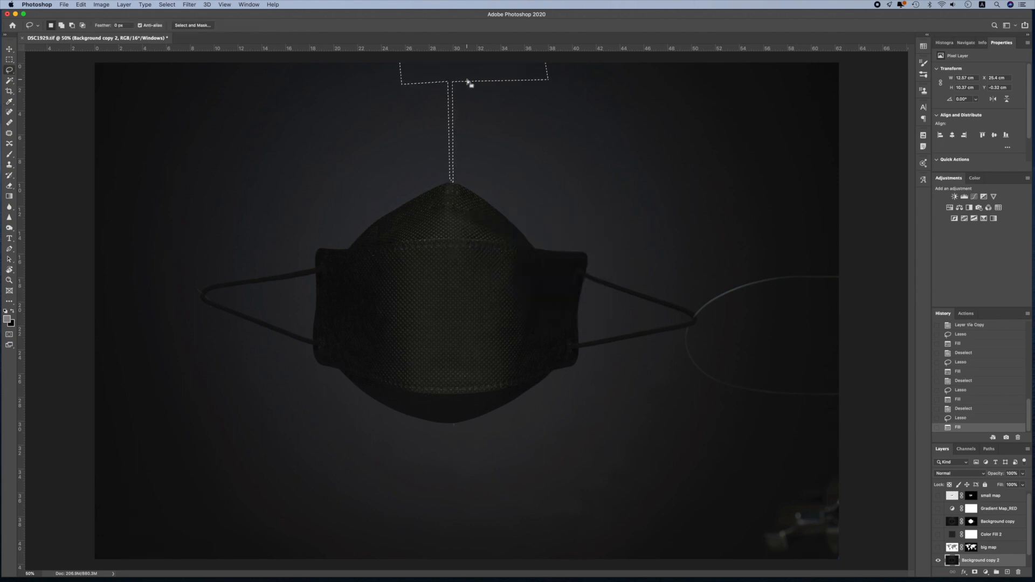
pyautogui.press('super+d')
# Lasso the upper wire between the right ear loop and the photo's right edge and remove it with Content-Aware Fill
pyautogui.moveTo(847, 281)
pyautogui.mouseDown()
pyautogui.moveTo(713, 318)
pyautogui.moveTo(846, 281)
pyautogui.mouseUp()
pyautogui.hotkey('shift', 'F5')
pyautogui.press('Return')
pyautogui.press('super+d')
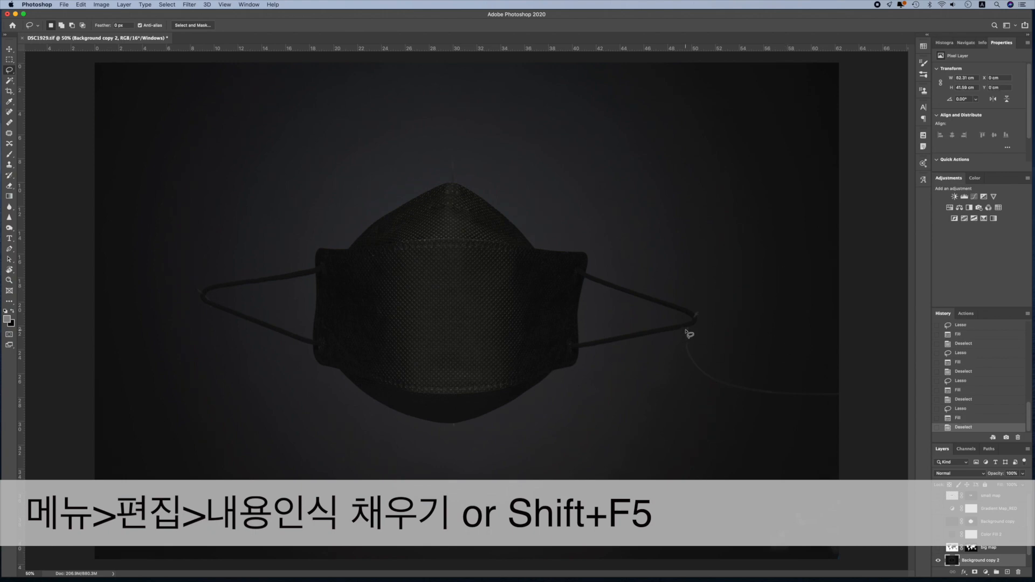
# Lasso the lower curved wire beside the right ear loop and remove it with Content-Aware Fill
pyautogui.moveTo(702, 361)
pyautogui.mouseDown()
pyautogui.moveTo(804, 391)
pyautogui.moveTo(860, 392)
pyautogui.moveTo(752, 403)
pyautogui.moveTo(696, 380)
pyautogui.moveTo(690, 327)
pyautogui.mouseUp()
pyautogui.hotkey('shift', 'F5')
pyautogui.press('Return')
pyautogui.press('super+d')
# Lasso the blurry metal object in the photo's lower-right corner and remove it with Content-Aware Fill
pyautogui.moveTo(855, 468); pyautogui.dragTo(870, 494)
pyautogui.hotkey('shift', 'F5')
pyautogui.press('Return')
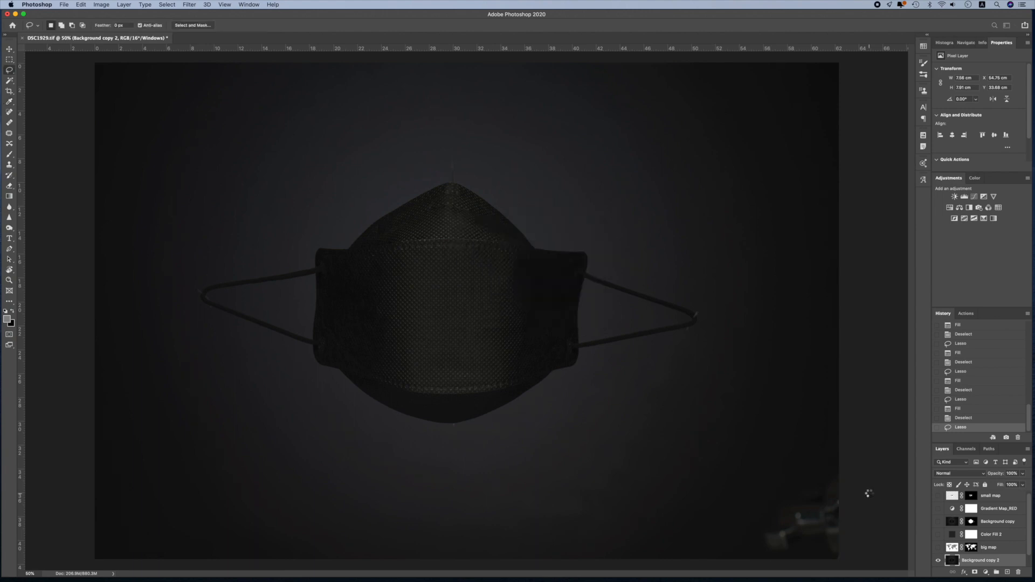
pyautogui.press('super+d')
# Try to clone out the wire remnants around the tip of the right ear loop, and undo the strokes
pyautogui.press('s')
pyautogui.scroll(4, 687, 315)
pyautogui.moveTo(744, 291); pyautogui.dragTo(741, 303)
pyautogui.moveTo(750, 308); pyautogui.dragTo(748, 318)
pyautogui.keyDown('alt'); pyautogui.click(731, 307); pyautogui.keyUp('alt')
pyautogui.press('[')
pyautogui.press('[')
pyautogui.press('[')
pyautogui.click(725, 334)
pyautogui.click(735, 340)
pyautogui.click(736, 344)
pyautogui.click(740, 349)
pyautogui.press('super+z')
pyautogui.press('super+z')
pyautogui.press('super+z')
pyautogui.press('super+z')
pyautogui.press('super+z')
pyautogui.press('super+z')
# Clone clean background over the wire remnants around the tip of the right ear loop
pyautogui.keyDown('alt'); pyautogui.click(766, 326); pyautogui.keyUp('alt')
pyautogui.moveTo(748, 312); pyautogui.dragTo(744, 306)
pyautogui.moveTo(741, 303)
pyautogui.mouseDown()
pyautogui.moveTo(748, 283)
pyautogui.moveTo(752, 306)
pyautogui.mouseUp()
pyautogui.keyDown('alt'); pyautogui.click(762, 318); pyautogui.keyUp('alt')
pyautogui.click(751, 327)
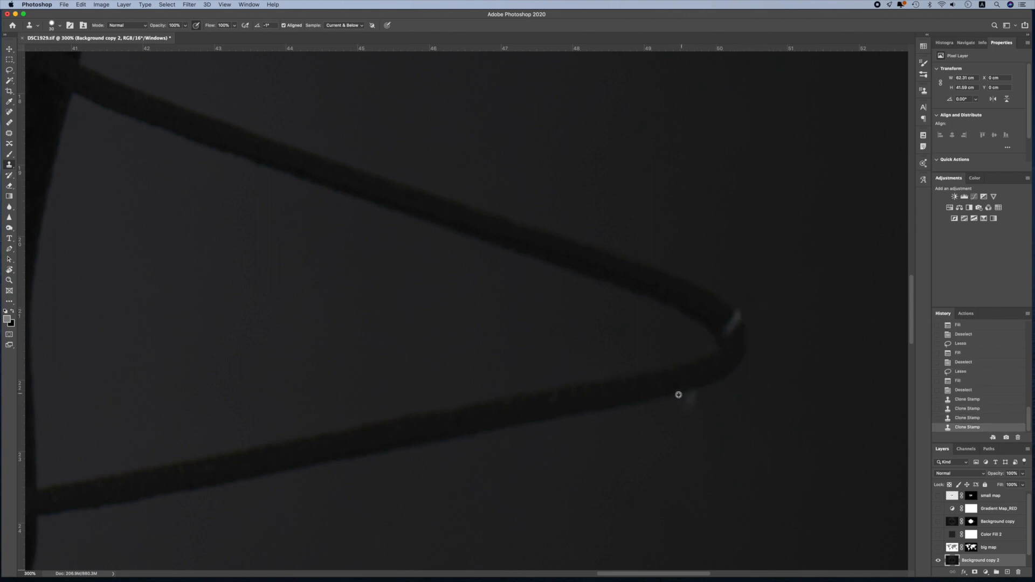
pyautogui.moveTo(693, 397); pyautogui.dragTo(688, 407)
pyautogui.click(709, 398)
# Outline the bright spot on the right ear loop's tip with the Patch tool and fill it content-aware
pyautogui.press('j')
pyautogui.moveTo(734, 339)
pyautogui.mouseDown()
pyautogui.moveTo(740, 311)
pyautogui.moveTo(723, 337)
pyautogui.mouseUp()
pyautogui.hotkey('shift', 'F5')
pyautogui.press('Return')
pyautogui.press('super+d')
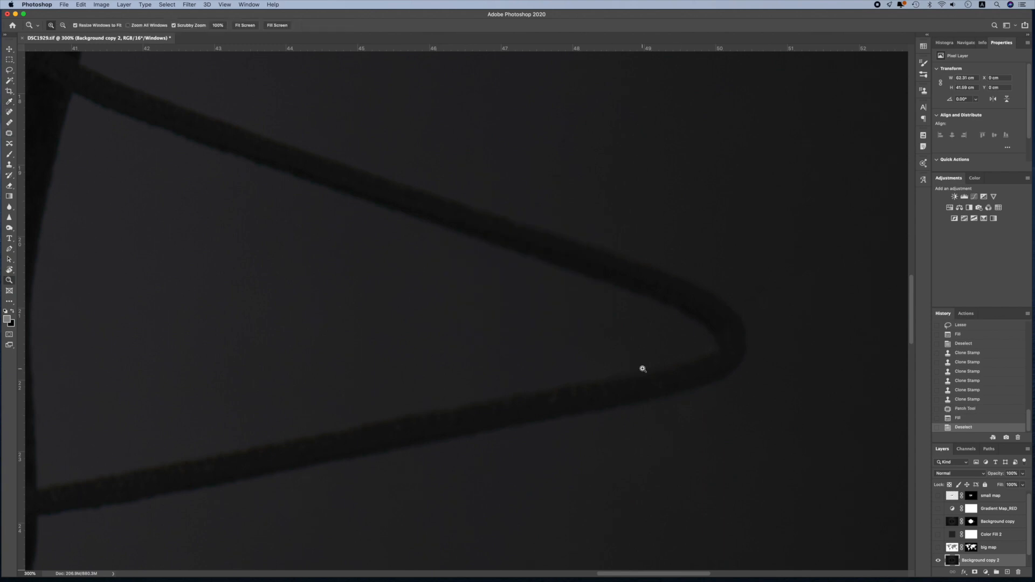
# Clone out the thread remnant at the mask's bottom tip with the Clone Stamp
pyautogui.keyDown('alt'); pyautogui.click(639, 369); pyautogui.keyUp('alt')
pyautogui.keyDown('alt'); pyautogui.click(640, 369); pyautogui.keyUp('alt')
pyautogui.keyDown('alt'); pyautogui.click(640, 370); pyautogui.keyUp('alt')
pyautogui.moveTo(480, 459); pyautogui.dragTo(611, 298)
pyautogui.click(495, 356)
pyautogui.click(495, 356)
pyautogui.click(474, 328)
pyautogui.click(474, 329)
pyautogui.press('s')
pyautogui.click(385, 296)
pyautogui.click(402, 299)
# Clone clean background over the wire remnants around the tip of the left ear loop
pyautogui.keyDown('alt'); pyautogui.click(361, 274); pyautogui.keyUp('alt')
pyautogui.keyDown('alt'); pyautogui.click(361, 273); pyautogui.keyUp('alt')
pyautogui.keyDown('alt'); pyautogui.click(361, 273); pyautogui.keyUp('alt')
pyautogui.keyDown('alt'); pyautogui.click(361, 274); pyautogui.keyUp('alt')
pyautogui.moveTo(43, 99); pyautogui.dragTo(401, 259)
pyautogui.tripleClick(399, 259)
pyautogui.press('s')
pyautogui.moveTo(308, 249); pyautogui.dragTo(321, 264)
pyautogui.click(327, 275)
pyautogui.click(310, 264)
pyautogui.click(323, 264)
pyautogui.click(369, 293)
pyautogui.click(373, 296)
pyautogui.click(405, 303)
pyautogui.click(383, 309)
pyautogui.keyDown('alt'); pyautogui.click(400, 371); pyautogui.keyUp('alt')
pyautogui.click(393, 356)
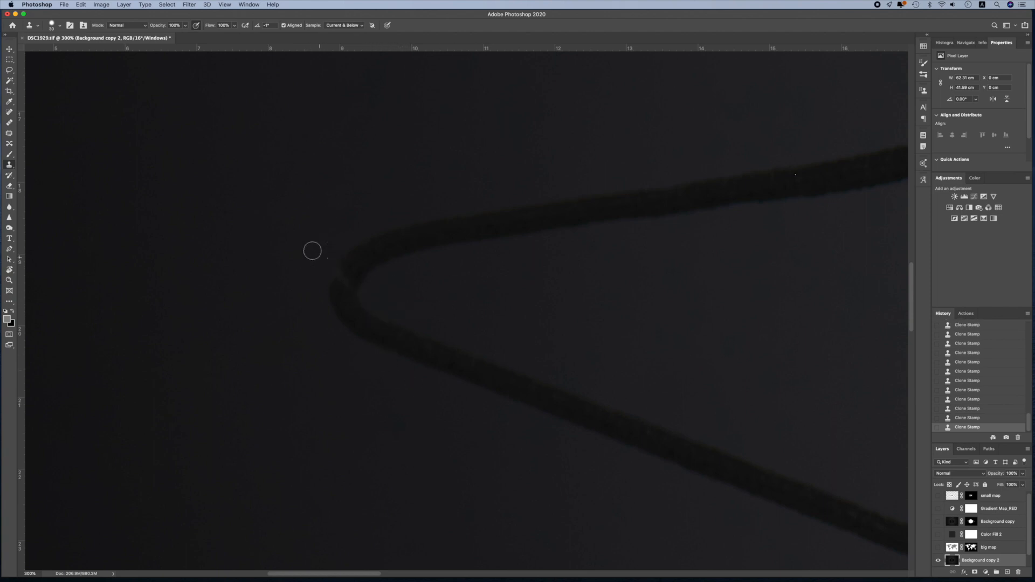
# Repair the gap in the left ear loop's tip with a lassoed Content-Aware Fill and touch up its edge with the Clone Stamp
pyautogui.press('l')
pyautogui.moveTo(340, 294)
pyautogui.mouseDown()
pyautogui.moveTo(336, 269)
pyautogui.moveTo(348, 311)
pyautogui.mouseUp()
pyautogui.hotkey('shift', 'BackSpace')
pyautogui.press('Return')
pyautogui.press('super+d')
pyautogui.press('s')
pyautogui.click(338, 282)
# Retouch the thread remnant above the mask's top tip with the Healing Brush and the Clone Stamp
pyautogui.press('z')
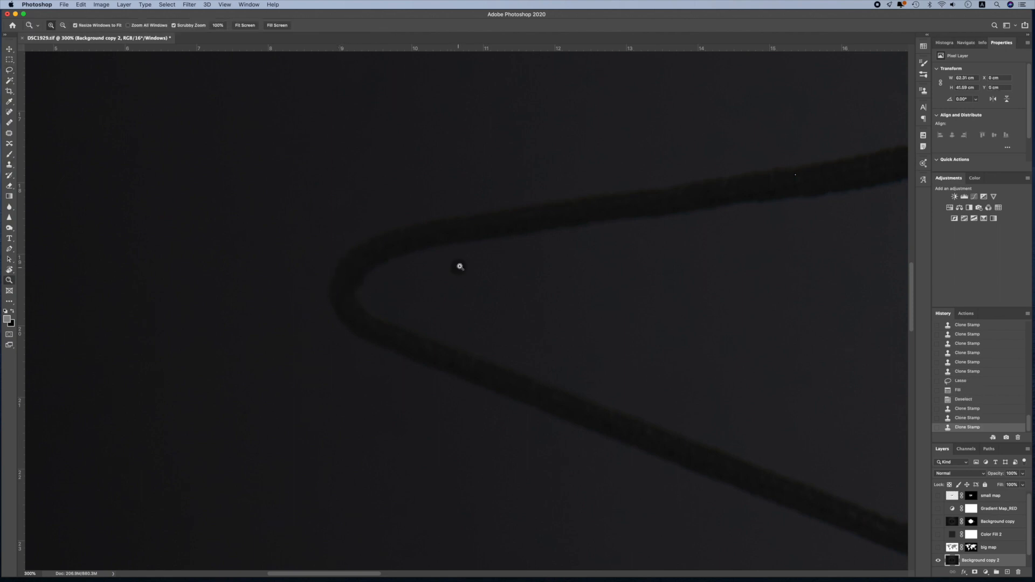
pyautogui.keyDown('alt'); pyautogui.click(774, 150); pyautogui.keyUp('alt')
pyautogui.click(659, 168)
pyautogui.click(573, 264)
pyautogui.moveTo(573, 264); pyautogui.dragTo(585, 264)
pyautogui.press('s')
pyautogui.press('j')
pyautogui.keyDown('alt'); pyautogui.click(400, 246); pyautogui.keyUp('alt')
pyautogui.moveTo(386, 262); pyautogui.dragTo(387, 288)
pyautogui.keyDown('alt'); pyautogui.click(426, 252); pyautogui.keyUp('alt')
pyautogui.click(387, 294)
pyautogui.click(387, 303)
pyautogui.click(387, 337)
pyautogui.press('z')
pyautogui.press('s')
pyautogui.click(387, 334)
pyautogui.click(386, 339)
pyautogui.click(385, 342)
# Place a vertical guide at the horizontal centre of the photo
pyautogui.press('z')
pyautogui.keyDown('alt'); pyautogui.click(439, 281); pyautogui.keyUp('alt')
pyautogui.click(438, 283)
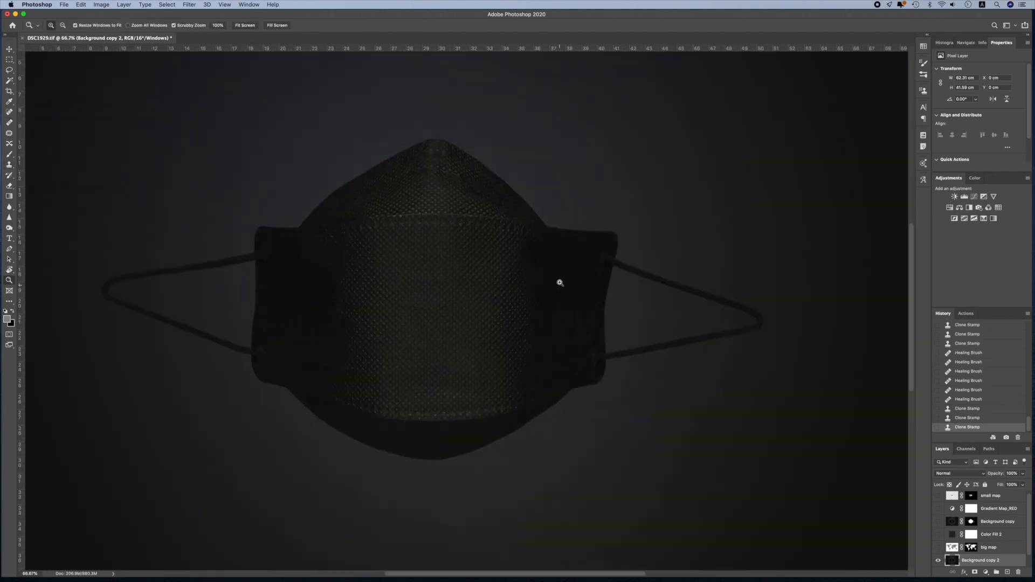
pyautogui.keyDown('alt'); pyautogui.click(560, 282); pyautogui.keyUp('alt')
pyautogui.keyDown('alt'); pyautogui.click(558, 281); pyautogui.keyUp('alt')
pyautogui.keyDown('alt'); pyautogui.click(561, 281); pyautogui.keyUp('alt')
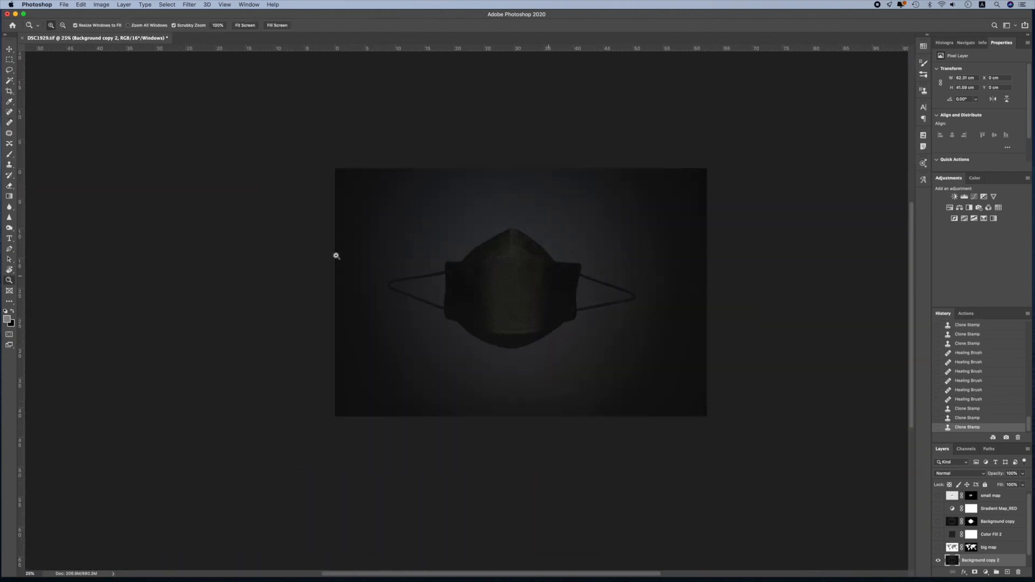
pyautogui.moveTo(22, 214); pyautogui.dragTo(520, 272)
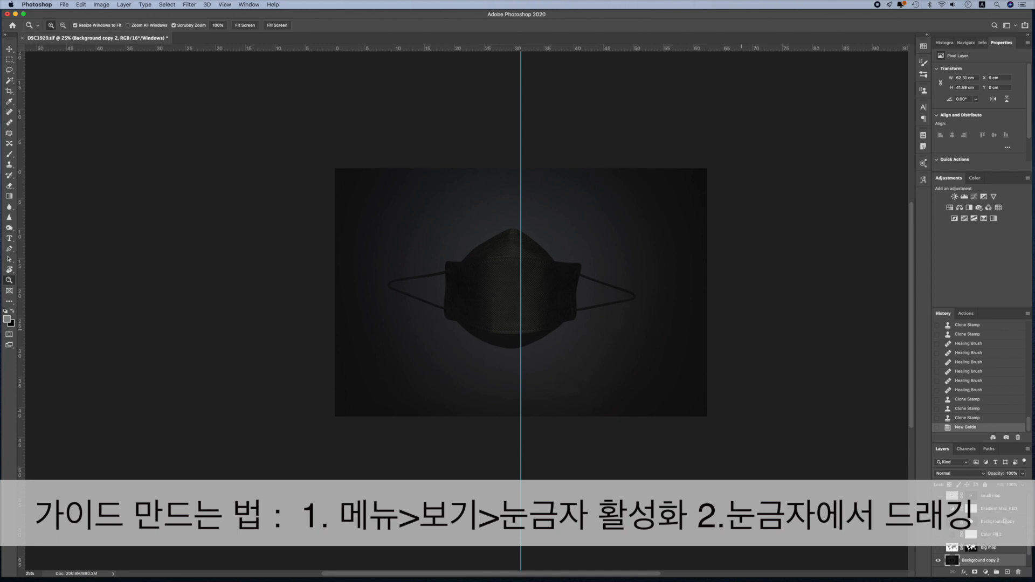
# Duplicate the retouched layer and move the copy 1.17 cm right so the mask's tip aligns with the centre guide
pyautogui.press('super+j')
pyautogui.press('v')
pyautogui.moveTo(492, 343); pyautogui.dragTo(501, 344)
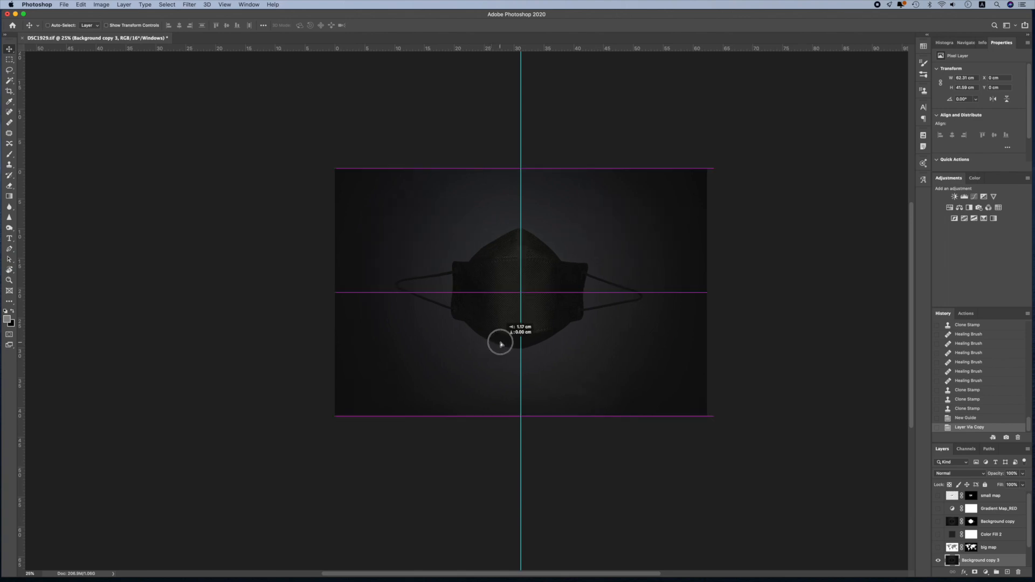
pyautogui.moveTo(501, 344); pyautogui.dragTo(502, 345)
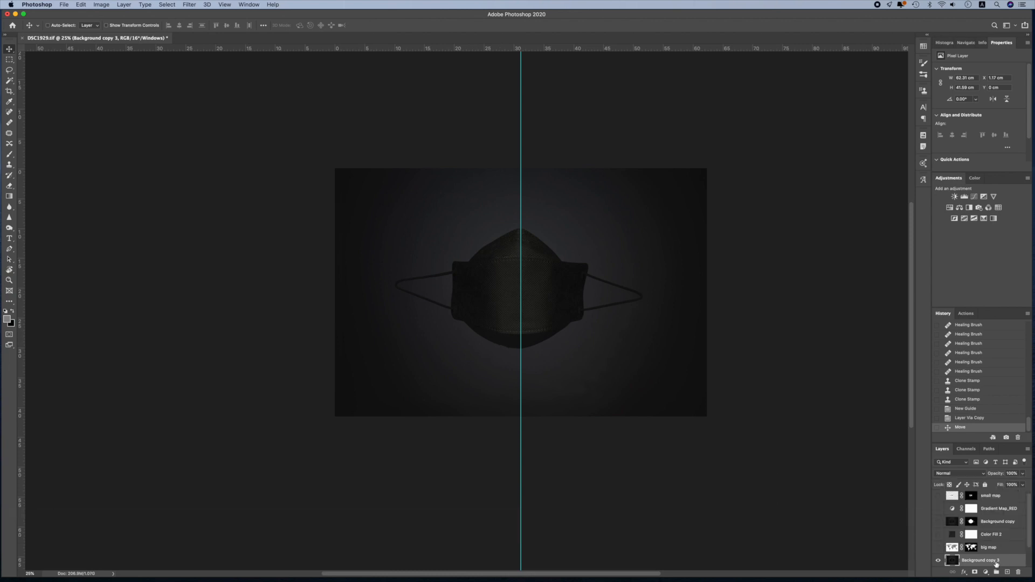
pyautogui.scroll(-2, 994, 553)
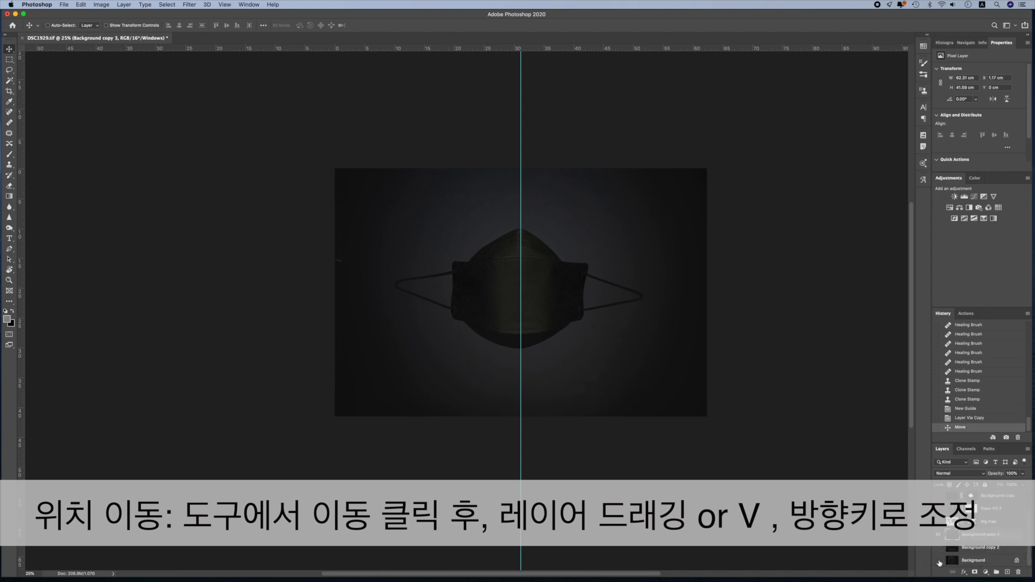
pyautogui.hotkey('shift', 'Right')
pyautogui.hotkey('shift', 'Right')
pyautogui.hotkey('shift', 'Right')
pyautogui.hotkey('shift', 'Right')
pyautogui.hotkey('shift', 'Right')
# Select a full-height strip about 1.5 cm wide along the canvas's left edge and fill it content-aware
pyautogui.click(9, 61)
pyautogui.moveTo(335, 169); pyautogui.dragTo(343, 428)
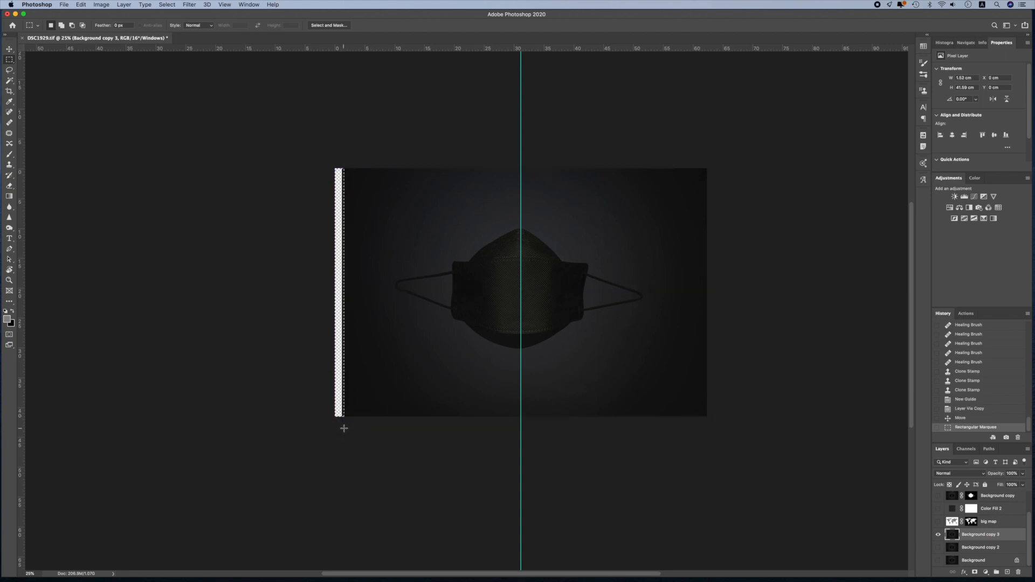
pyautogui.hotkey('shift', 'BackSpace')
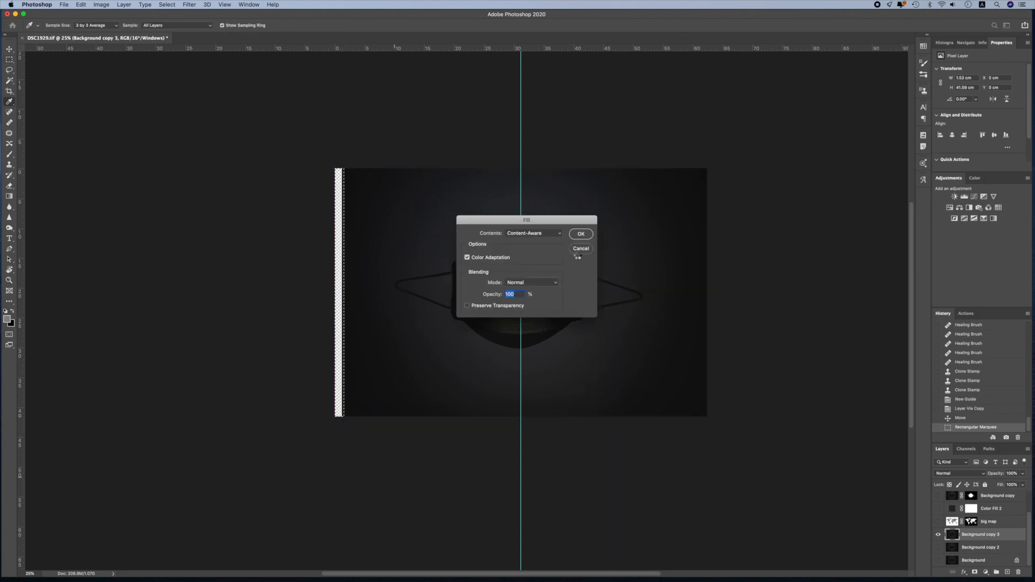
pyautogui.click(581, 234)
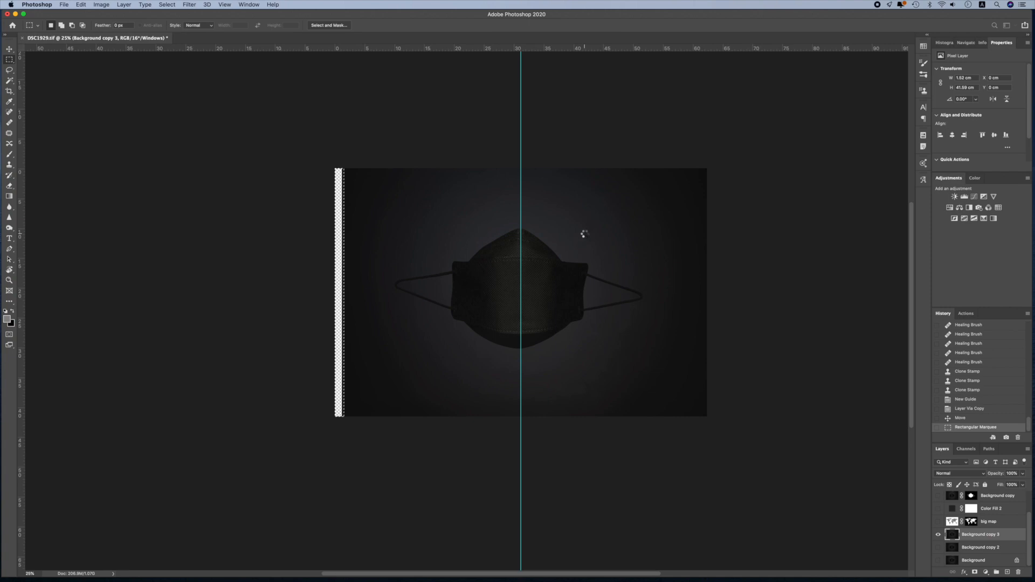
pyautogui.press('super+d')
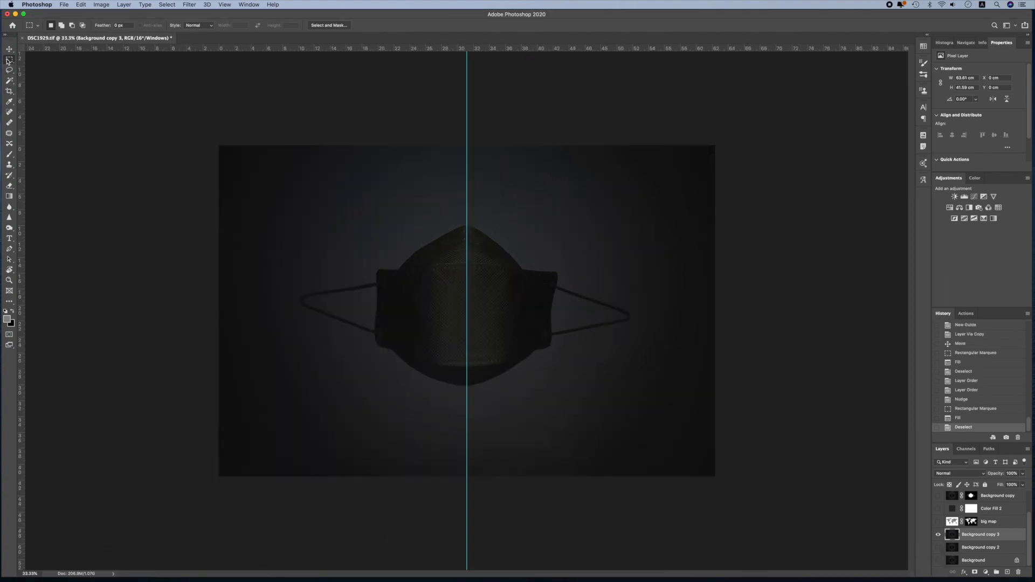
# Copy the photo's left half up to the centre guide onto a new layer and flip it horizontally
pyautogui.moveTo(91, 103); pyautogui.dragTo(466, 501)
pyautogui.press('super+j')
pyautogui.press('super+t')
pyautogui.rightClick(398, 385)
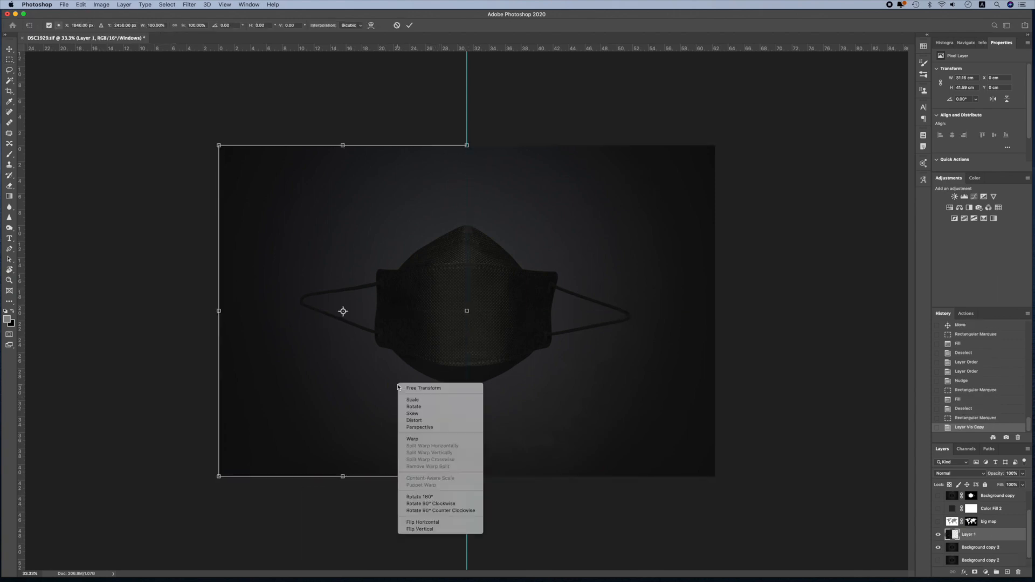
pyautogui.click(460, 523)
pyautogui.press('Return')
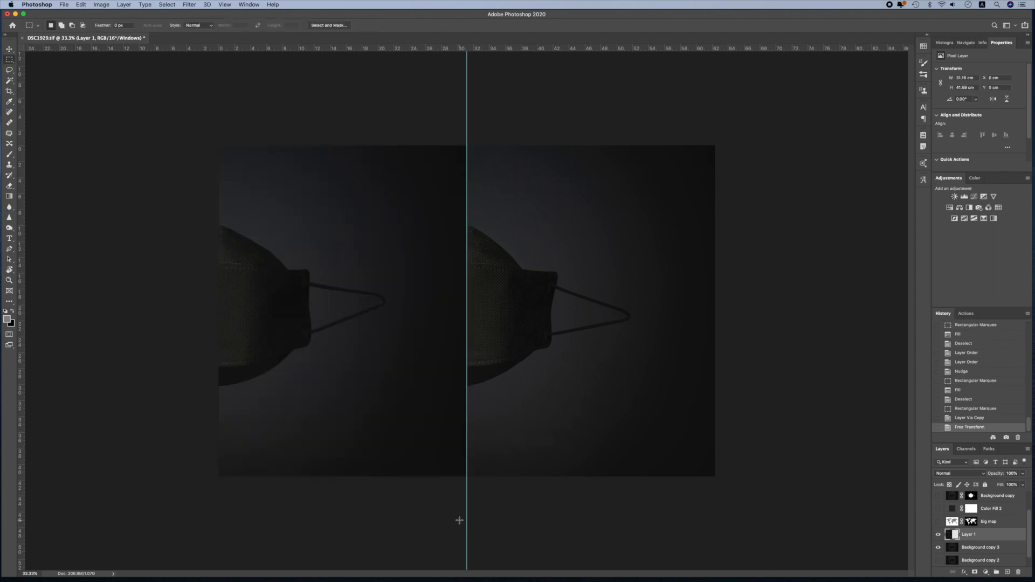
# Move the flipped half onto the photo's right half, aligned with the centre guide, and hide the guide
pyautogui.press('v')
pyautogui.moveTo(347, 411); pyautogui.dragTo(600, 410)
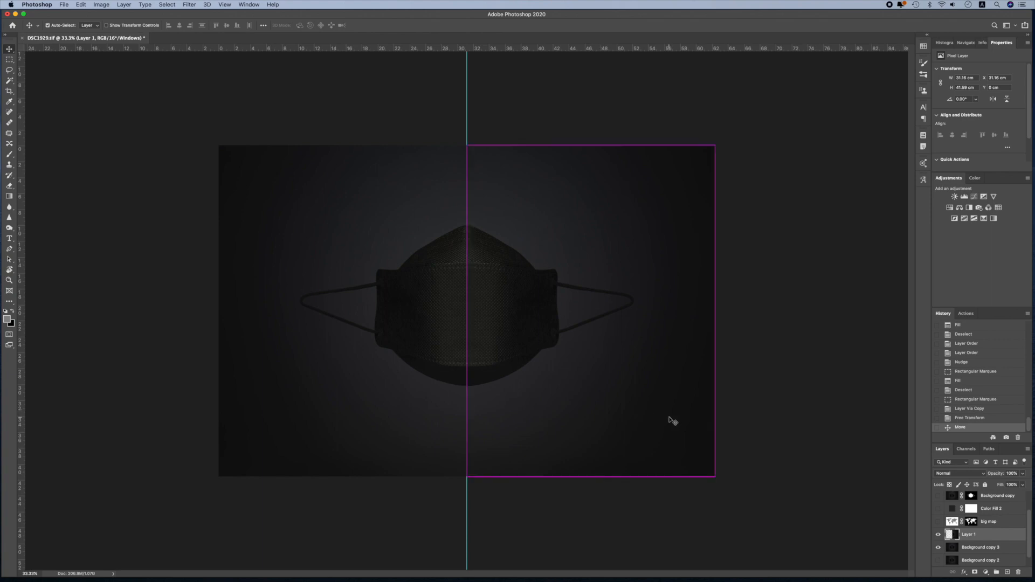
pyautogui.press('super+h')
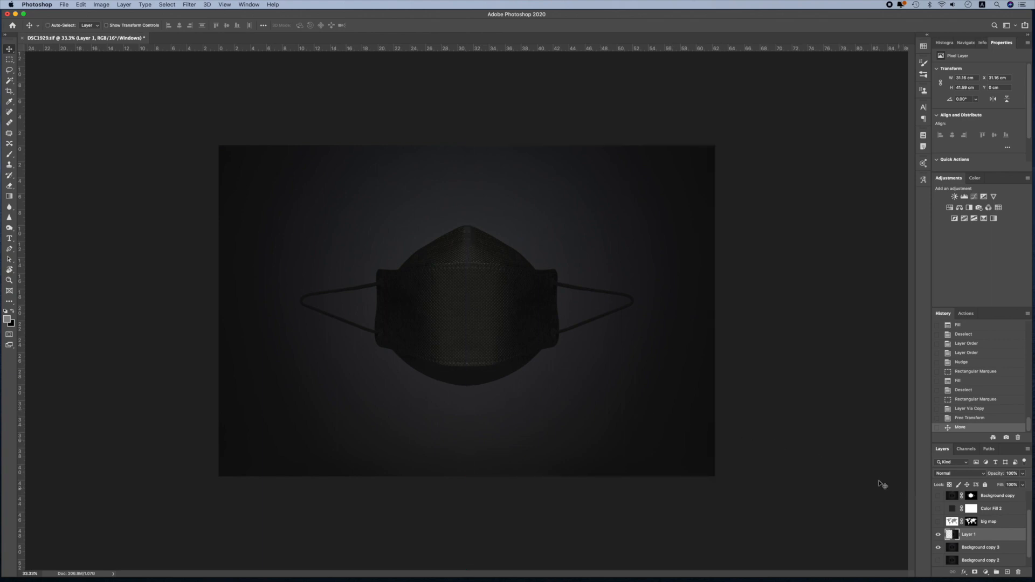
# Toggle the visibility of the mirrored half's layer to compare the symmetrical mask with the original shape
pyautogui.click(940, 536)
pyautogui.click(939, 535)
pyautogui.click(939, 535)
pyautogui.click(939, 535)
pyautogui.click(939, 535)
pyautogui.click(939, 535)
pyautogui.click(939, 535)
pyautogui.click(939, 535)
pyautogui.press('z')
pyautogui.click(465, 293)
pyautogui.click(468, 277)
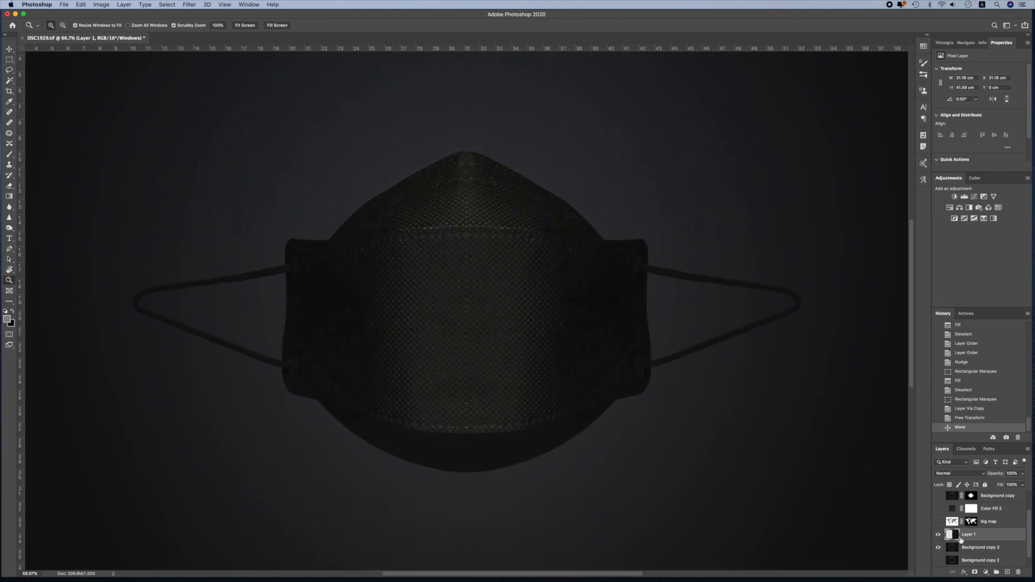
pyautogui.click(938, 535)
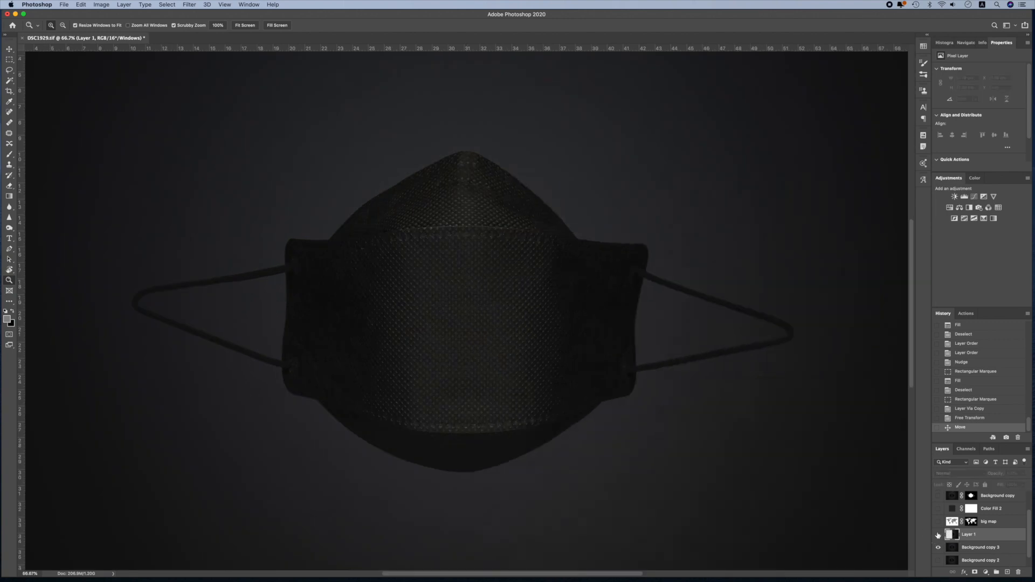
pyautogui.click(938, 535)
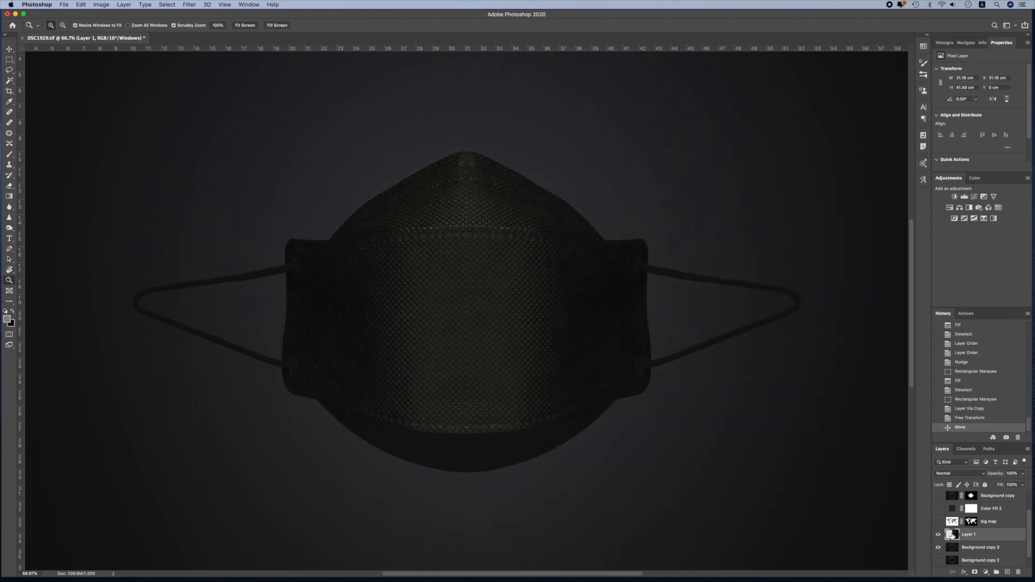
# Nudge the mirrored half slightly left to X 31.12 cm, and select the Background copy 3 layer
pyautogui.press('v')
pyautogui.press('Left')
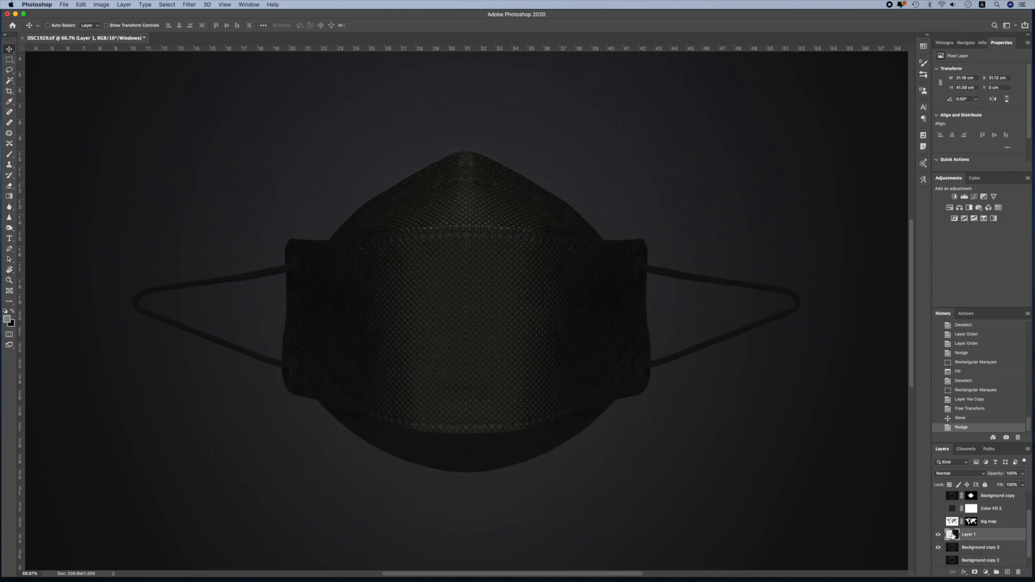
pyautogui.click(976, 548)
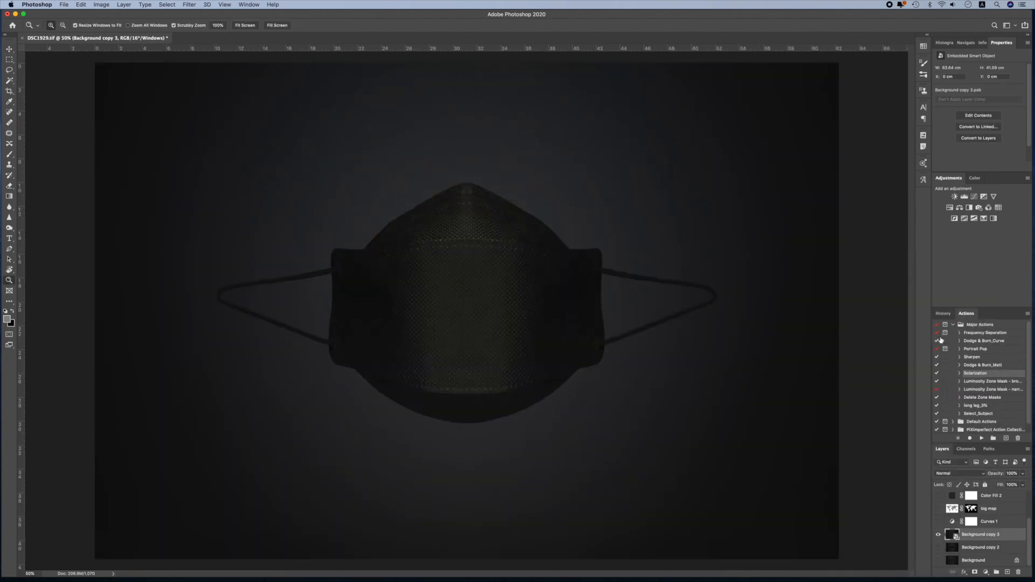
# Open the Liquify filter on the mask photo and warp the tip and lower strap of the left ear loop
pyautogui.click(190, 4)
pyautogui.click(196, 69)
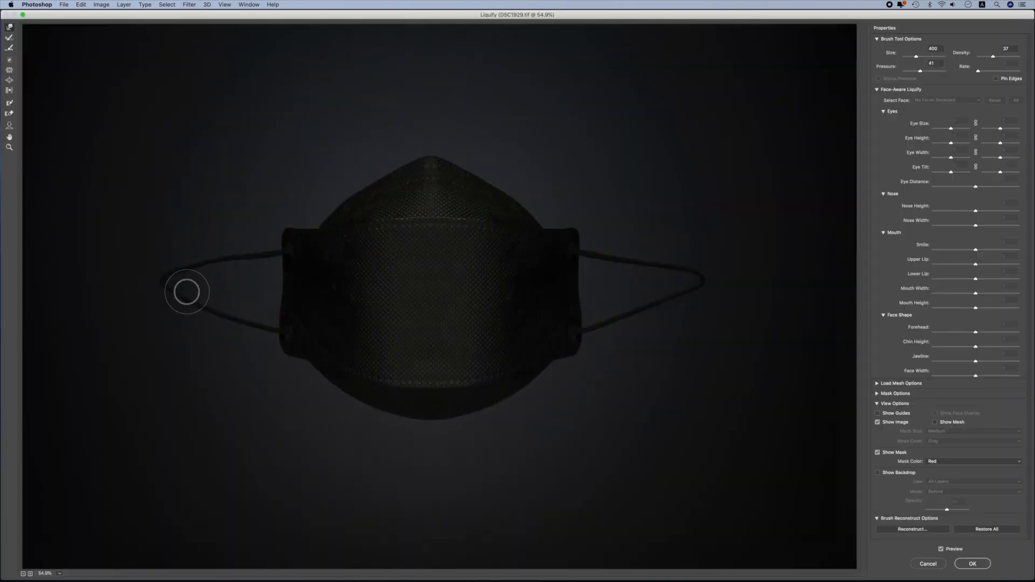
pyautogui.moveTo(196, 295)
pyautogui.mouseDown()
pyautogui.moveTo(184, 267)
pyautogui.moveTo(249, 269)
pyautogui.moveTo(265, 259)
pyautogui.moveTo(171, 281)
pyautogui.mouseUp()
pyautogui.press('[')
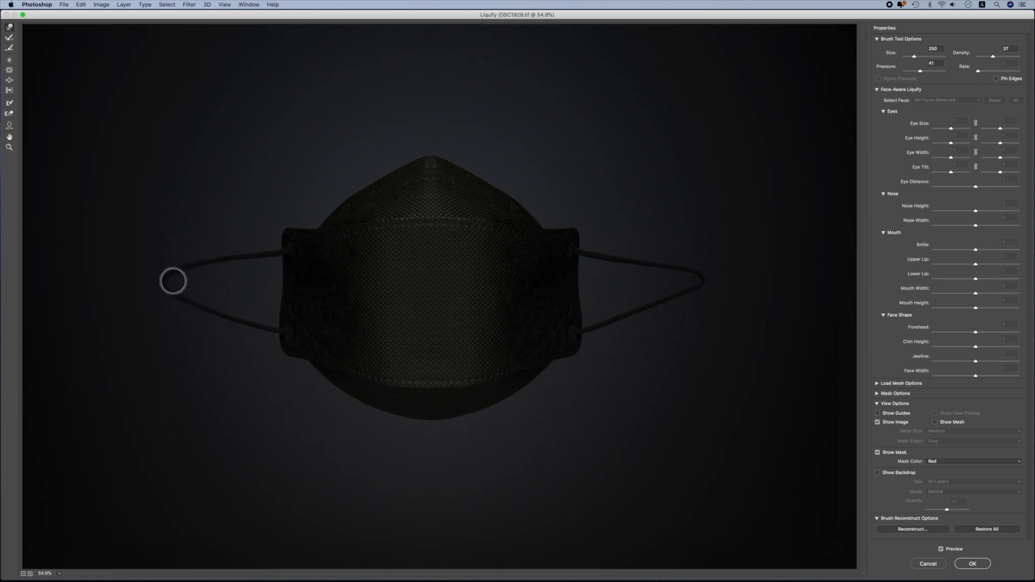
pyautogui.press(']')
pyautogui.press(']')
pyautogui.moveTo(218, 308); pyautogui.dragTo(222, 310)
# Smooth the left ear loop's outline with the Smooth tool, and return to the Forward Warp tool
pyautogui.press('[')
pyautogui.press('[')
pyautogui.press('[')
pyautogui.press(']')
pyautogui.press(']')
pyautogui.press(']')
pyautogui.press('[')
pyautogui.click(9, 80)
pyautogui.click(9, 60)
pyautogui.press('super+alt+space')
pyautogui.click(9, 90)
pyautogui.click(10, 48)
pyautogui.moveTo(177, 293)
pyautogui.mouseDown()
pyautogui.moveTo(279, 330)
pyautogui.moveTo(162, 282)
pyautogui.moveTo(207, 259)
pyautogui.moveTo(268, 255)
pyautogui.mouseUp()
pyautogui.press('[')
pyautogui.click(9, 27)
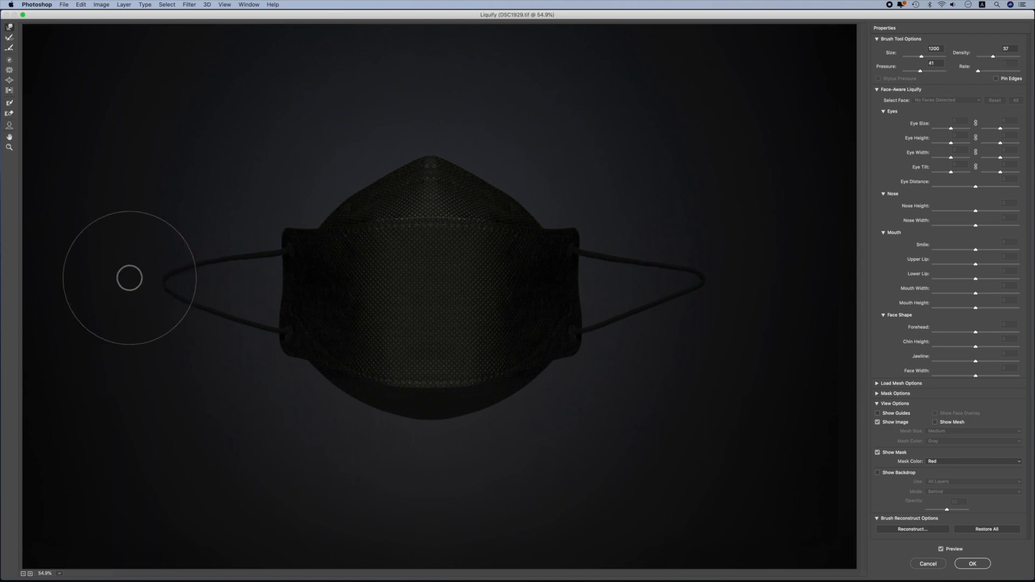
# Warp the left ear loop into a rounder curve with varied brush sizes up to 1000, and apply the Liquify changes
pyautogui.press('[')
pyautogui.press('[')
pyautogui.press('[')
pyautogui.press('[')
pyautogui.press('[')
pyautogui.press('[')
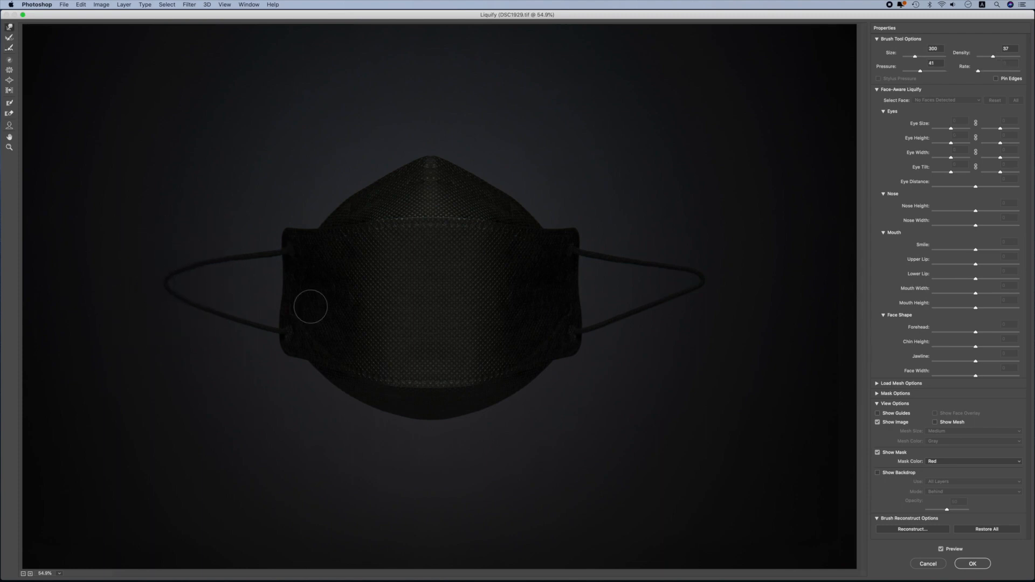
pyautogui.press('e')
pyautogui.press('w')
pyautogui.press(']')
pyautogui.press(']')
pyautogui.press(']')
pyautogui.press(']')
pyautogui.press(']')
pyautogui.press(']')
pyautogui.press(']')
pyautogui.press(']')
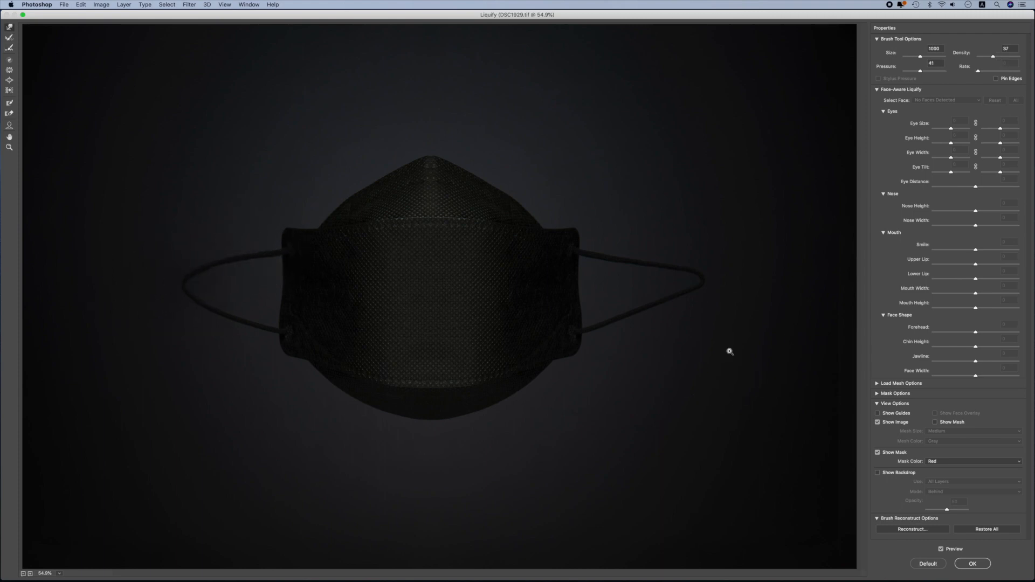
pyautogui.click(973, 563)
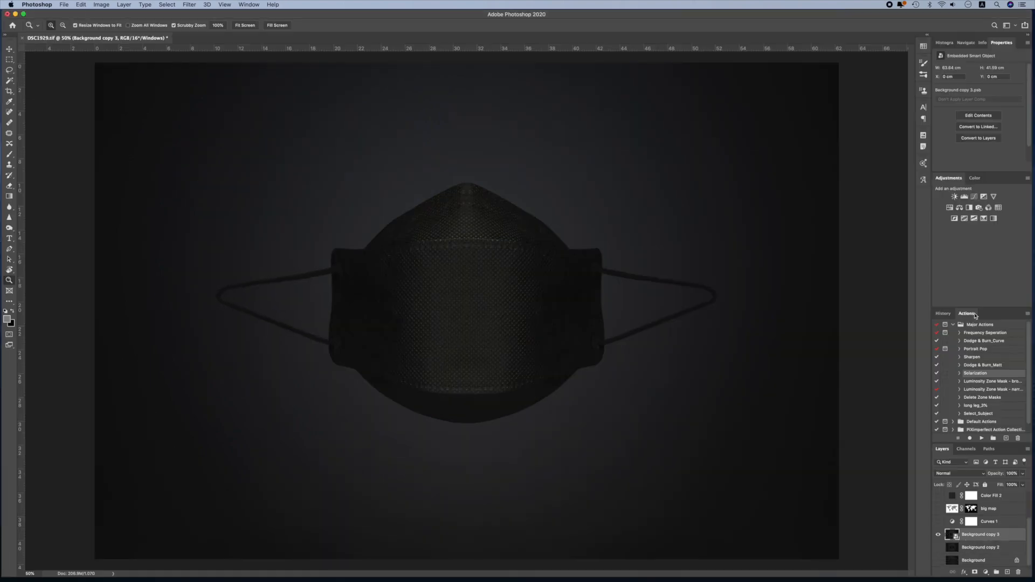
# Copy the left half with the reshaped ear loop to a new layer, flip it horizontally and move it onto the right half
pyautogui.click(980, 430)
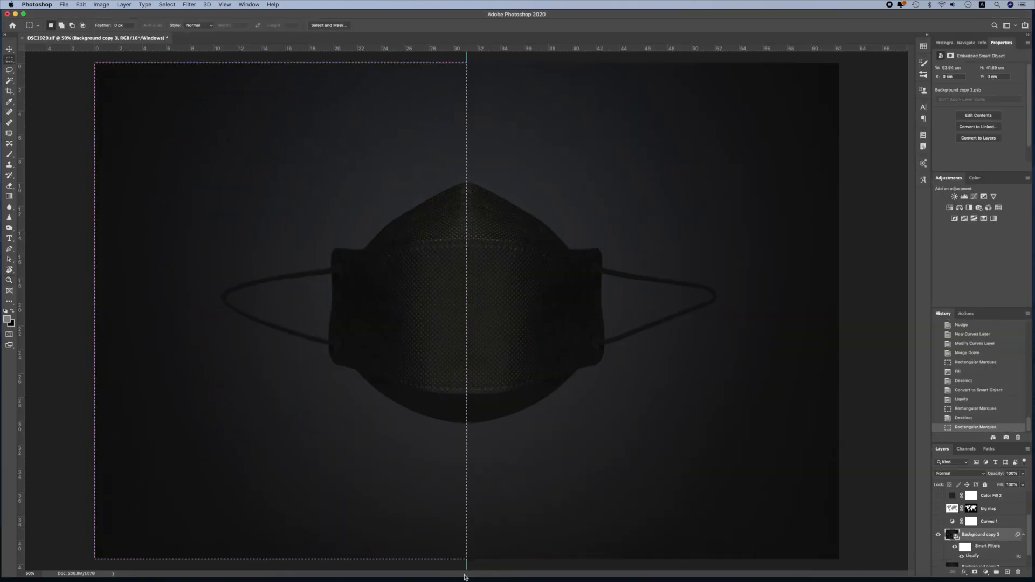
pyautogui.press('super+j')
pyautogui.press('super+t')
pyautogui.rightClick(407, 348)
pyautogui.click(425, 484)
pyautogui.moveTo(343, 436); pyautogui.dragTo(714, 436)
pyautogui.press('Return')
# Hide the guide and nudge the mirrored half left to X 31.12 cm, toggling its layer to compare the alignment
pyautogui.press('super+semicolon')
pyautogui.press('z')
pyautogui.click(468, 234)
pyautogui.press('v')
pyautogui.press('Left')
pyautogui.click(938, 535)
pyautogui.click(938, 535)
pyautogui.press('Left')
pyautogui.press('Left')
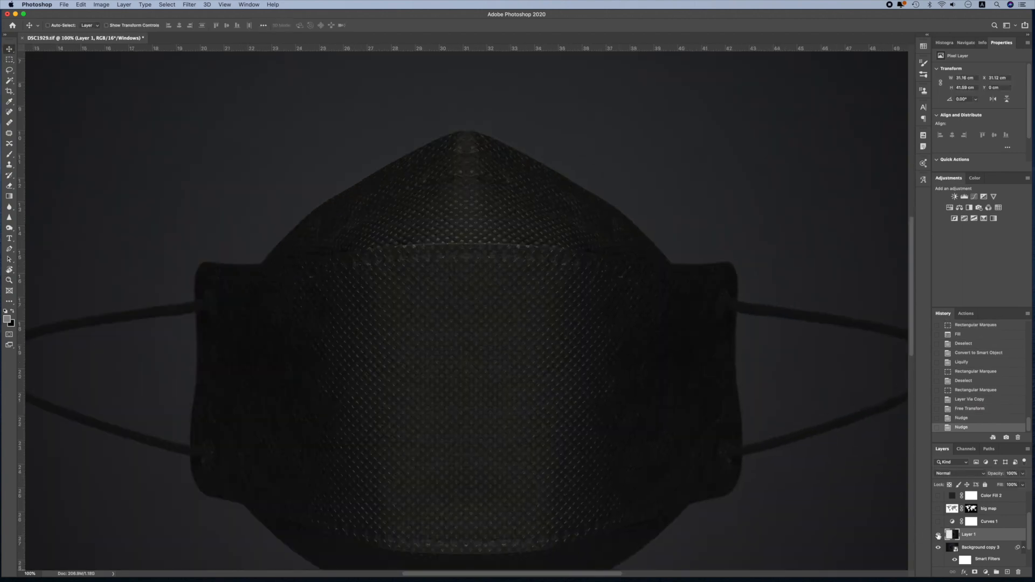
# Merge the mirrored half with the layer below it
pyautogui.press('z')
pyautogui.keyDown('alt'); pyautogui.click(760, 427); pyautogui.keyUp('alt')
pyautogui.keyDown('alt'); pyautogui.click(759, 428); pyautogui.keyUp('alt')
pyautogui.keyDown('alt'); pyautogui.click(759, 428); pyautogui.keyUp('alt')
pyautogui.scroll(-2, 996, 547)
pyautogui.press('super+e')
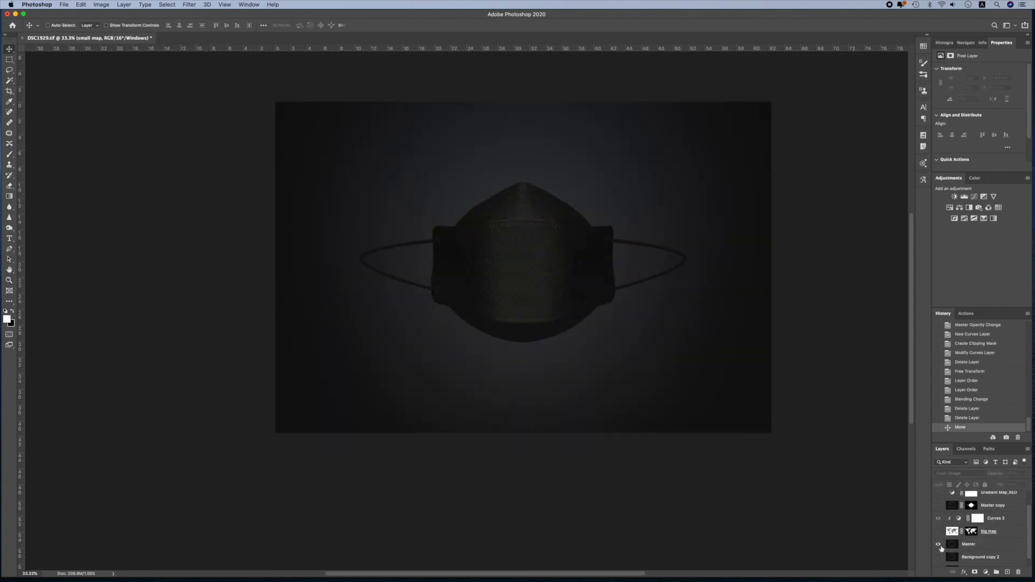
# Run the Frequency Separation action on the Master layer
pyautogui.click(977, 545)
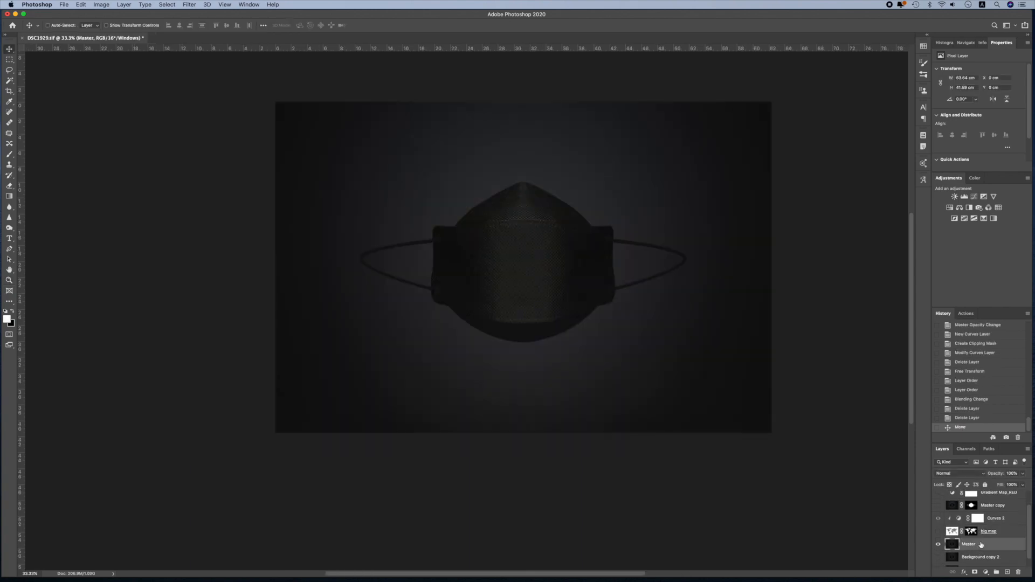
pyautogui.click(966, 316)
pyautogui.click(977, 334)
pyautogui.click(982, 438)
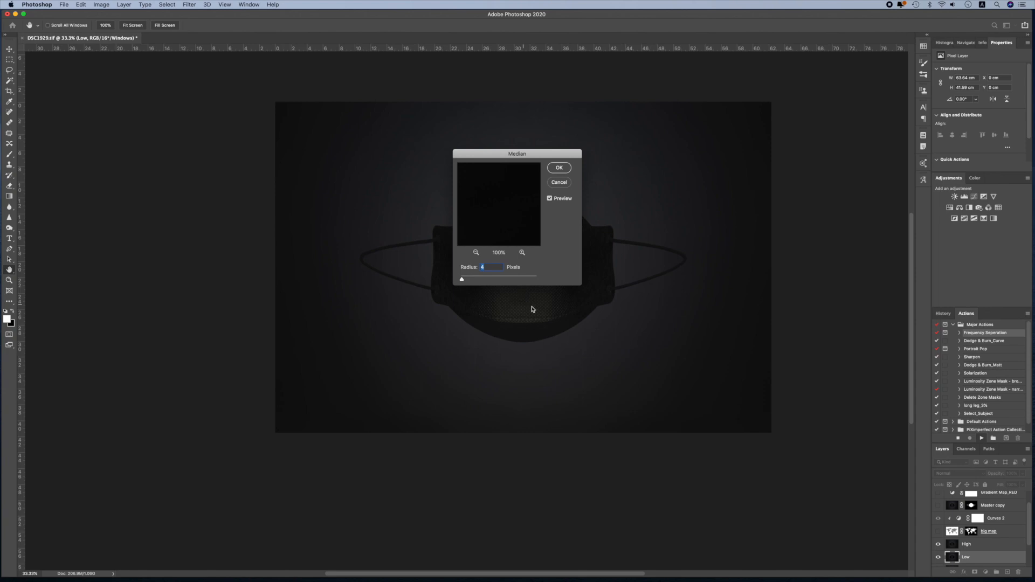
# Apply the Median filter to the Low layer with a radius of 37 pixels, checking the mask fabric in the preview
pyautogui.click(477, 253)
pyautogui.click(477, 252)
pyautogui.click(477, 253)
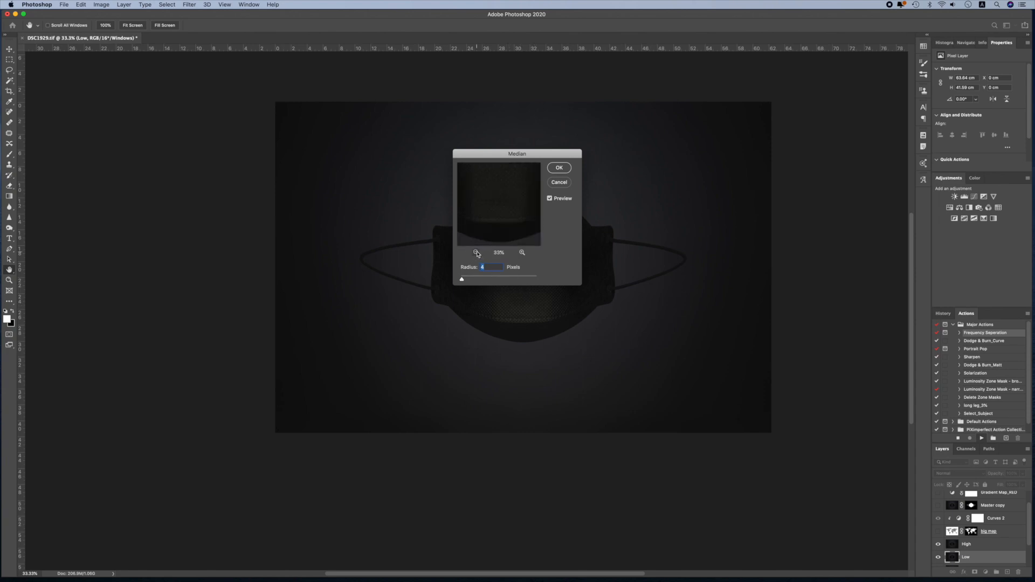
pyautogui.click(476, 253)
pyautogui.moveTo(491, 199); pyautogui.dragTo(491, 230)
pyautogui.click(472, 279)
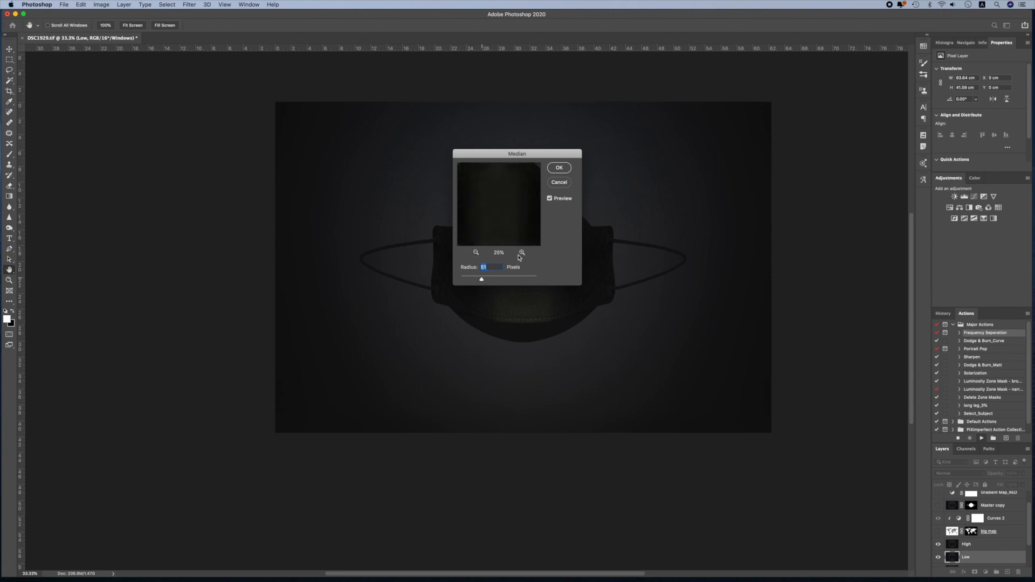
pyautogui.click(522, 252)
pyautogui.click(522, 252)
pyautogui.click(522, 252)
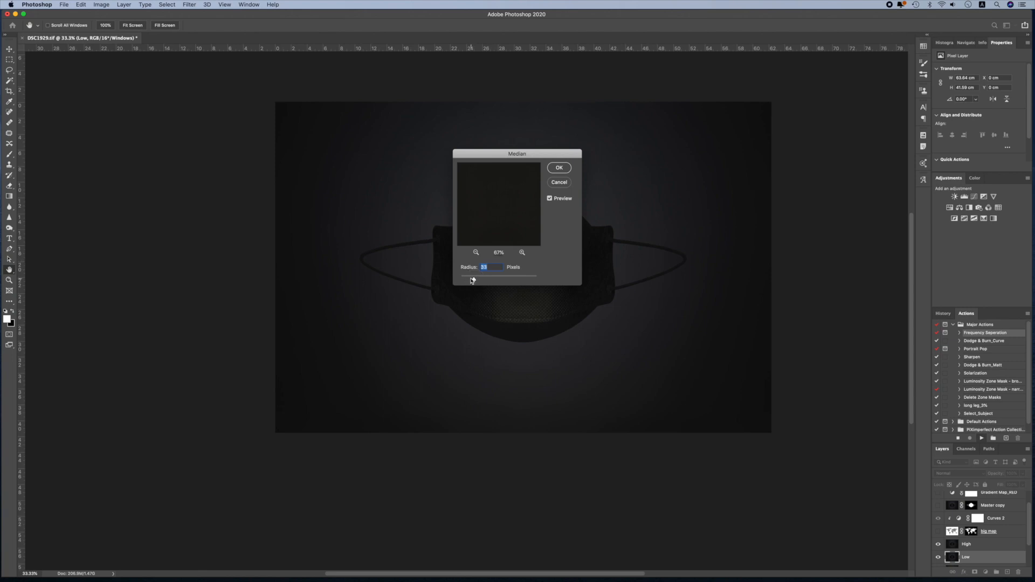
pyautogui.moveTo(473, 279); pyautogui.dragTo(468, 280)
pyautogui.click(469, 280)
pyautogui.click(473, 279)
pyautogui.click(477, 280)
pyautogui.click(475, 252)
pyautogui.click(475, 252)
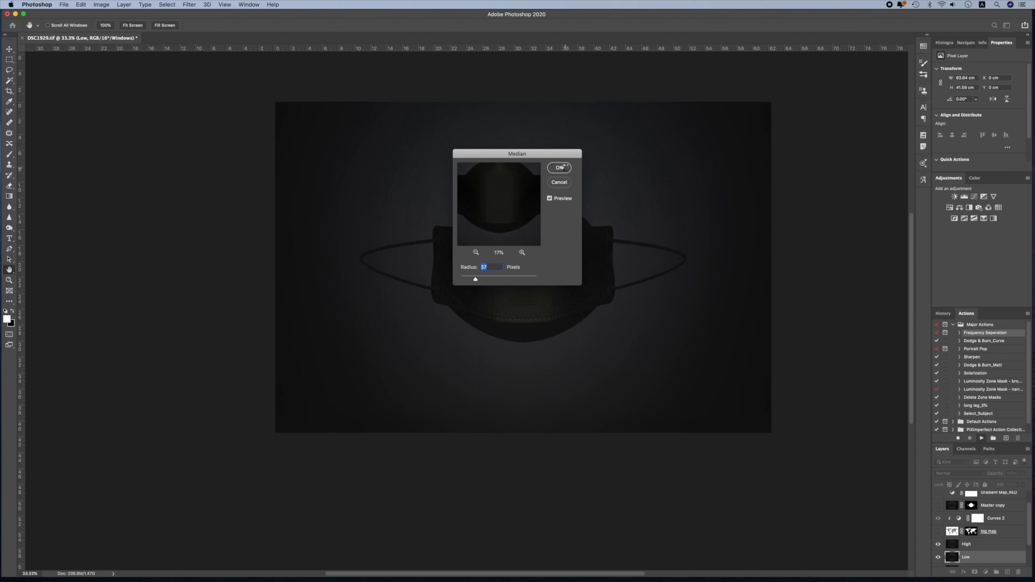
pyautogui.click(561, 168)
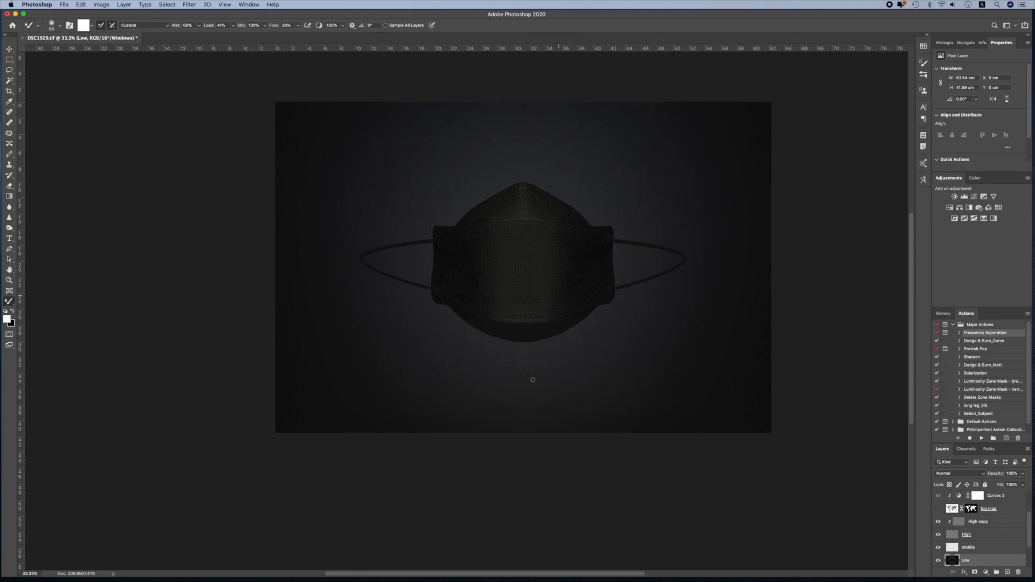
# Set up the Clone Stamp with a softer brush, 31% opacity and sampling from the current layer only
pyautogui.press('z')
pyautogui.click(524, 353)
pyautogui.click(492, 328)
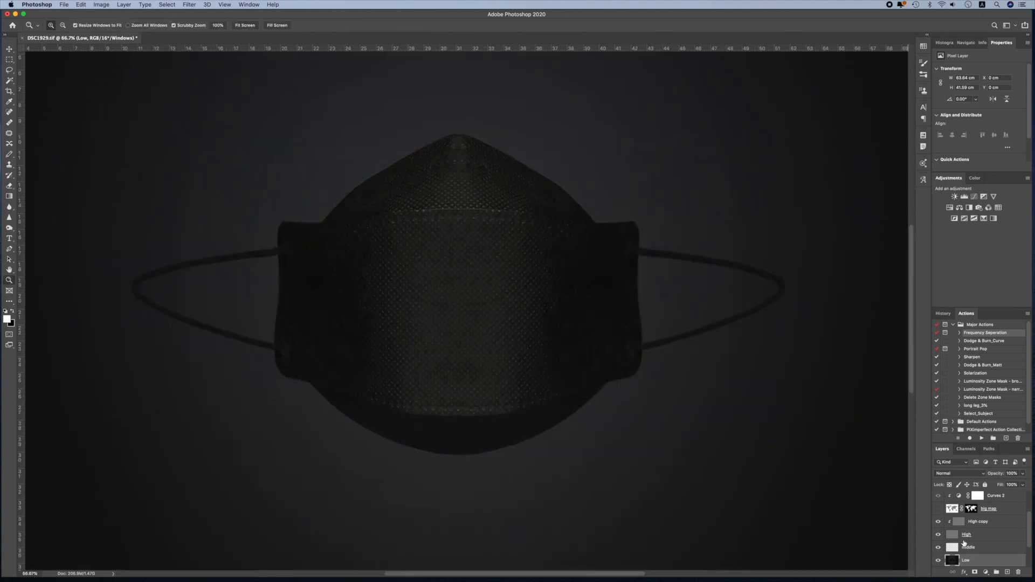
pyautogui.press('b')
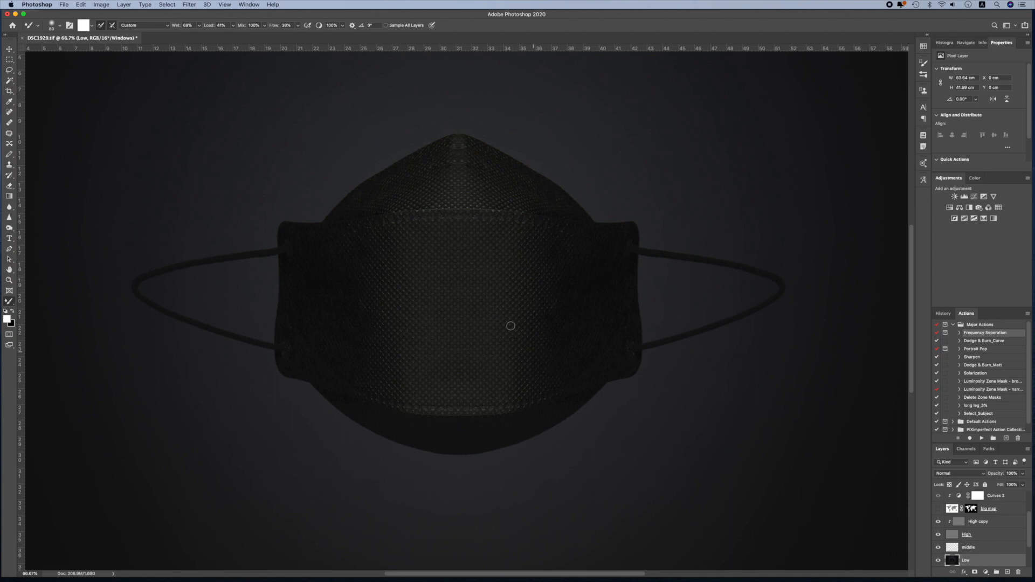
pyautogui.press('s')
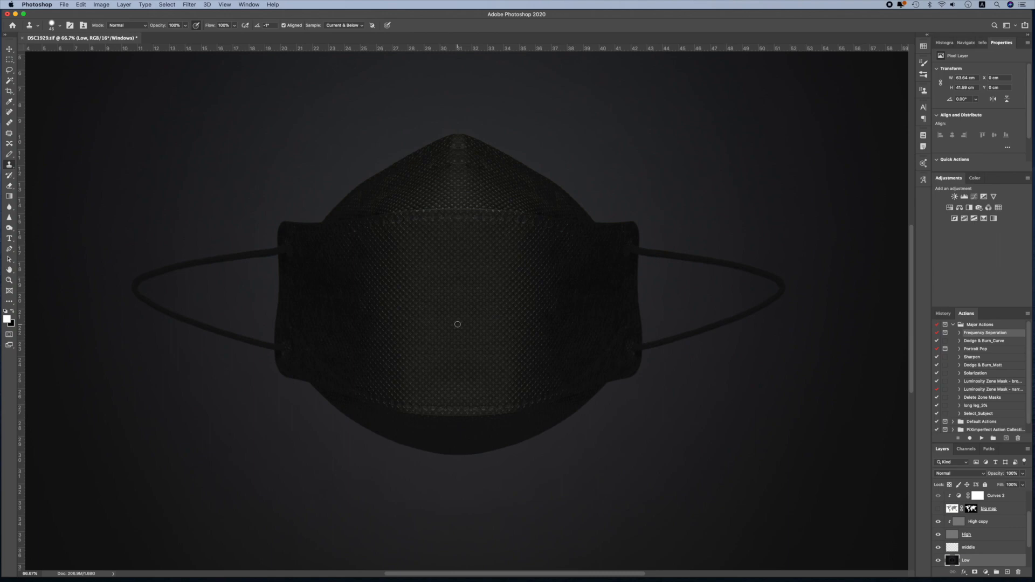
pyautogui.click(59, 25)
pyautogui.click(59, 26)
pyautogui.click(59, 26)
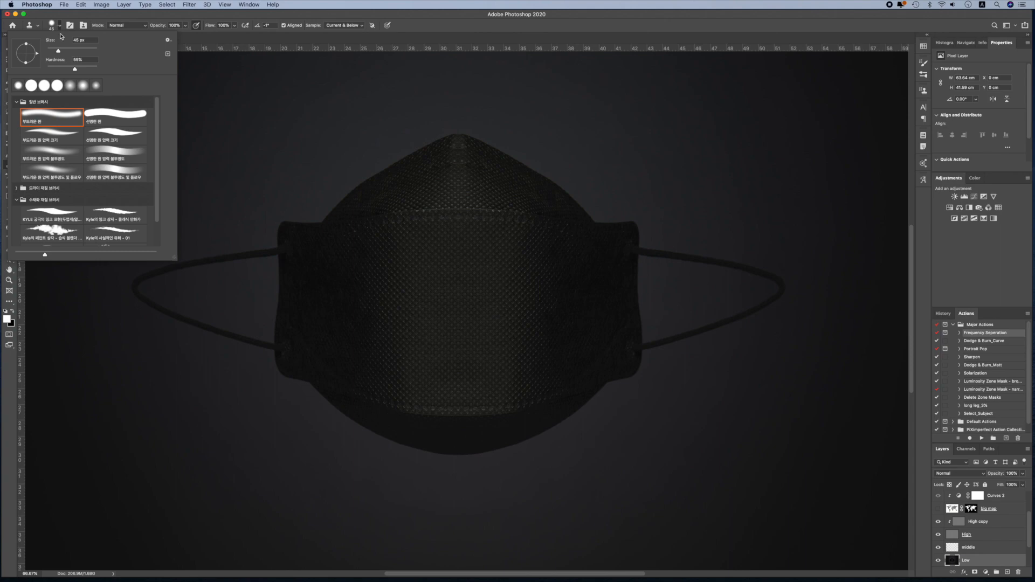
pyautogui.moveTo(75, 69)
pyautogui.mouseDown()
pyautogui.moveTo(84, 70)
pyautogui.moveTo(57, 69)
pyautogui.mouseUp()
pyautogui.click(154, 23)
pyautogui.moveTo(154, 26)
pyautogui.mouseDown()
pyautogui.moveTo(120, 31)
pyautogui.moveTo(134, 30)
pyautogui.mouseUp()
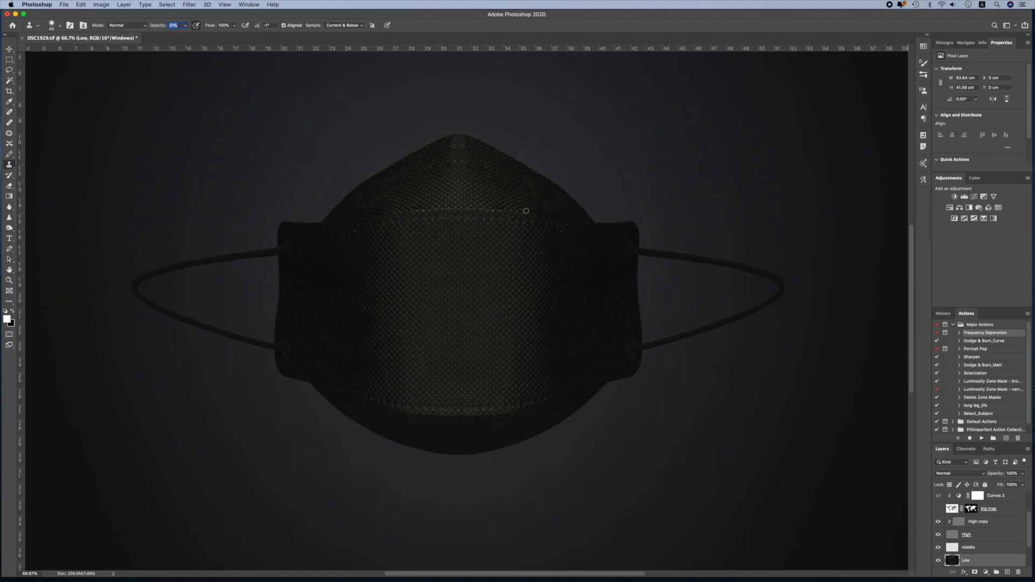
pyautogui.click(357, 24)
pyautogui.click(345, 17)
# Enlarge the Clone Stamp brush and even out the tones in the mask's lower centre on the Low layer
pyautogui.press(']')
pyautogui.press(']')
pyautogui.press(']')
pyautogui.press(']')
pyautogui.press(']')
pyautogui.press(']')
pyautogui.press(']')
pyautogui.press(']')
pyautogui.press(']')
pyautogui.press(']')
pyautogui.press('super+minus')
pyautogui.press('super+minus')
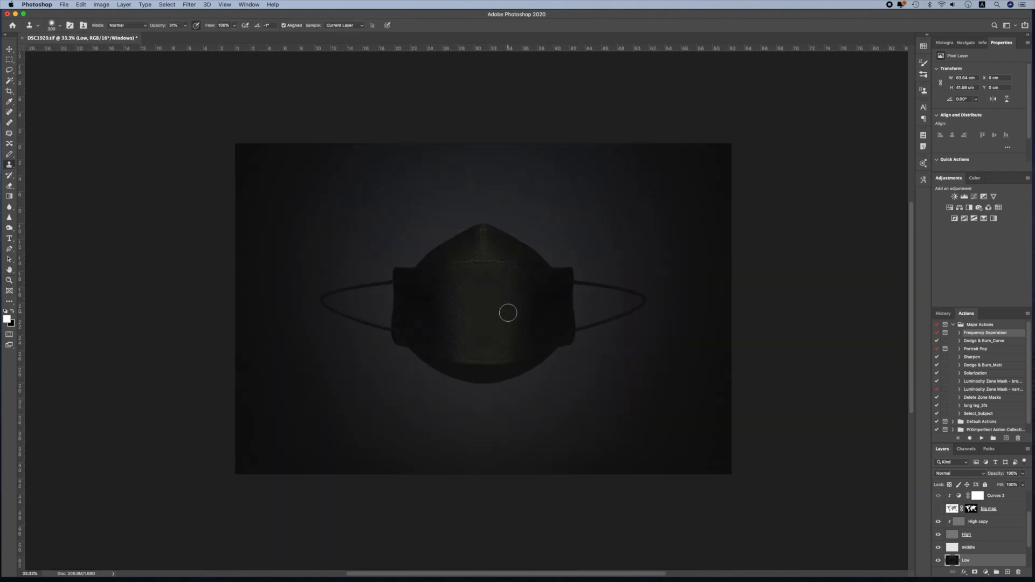
pyautogui.click(506, 326)
pyautogui.click(489, 340)
pyautogui.click(474, 342)
pyautogui.click(481, 348)
pyautogui.click(469, 347)
pyautogui.click(477, 330)
pyautogui.click(473, 335)
pyautogui.click(478, 339)
pyautogui.click(487, 340)
pyautogui.click(472, 331)
pyautogui.click(469, 345)
pyautogui.click(490, 341)
pyautogui.click(460, 314)
pyautogui.click(485, 325)
# Hide the High layer and clone smooth tones over blotches in the middle of the mask's centre panel on the Low layer
pyautogui.click(939, 534)
pyautogui.click(939, 535)
pyautogui.press('z')
pyautogui.click(512, 312)
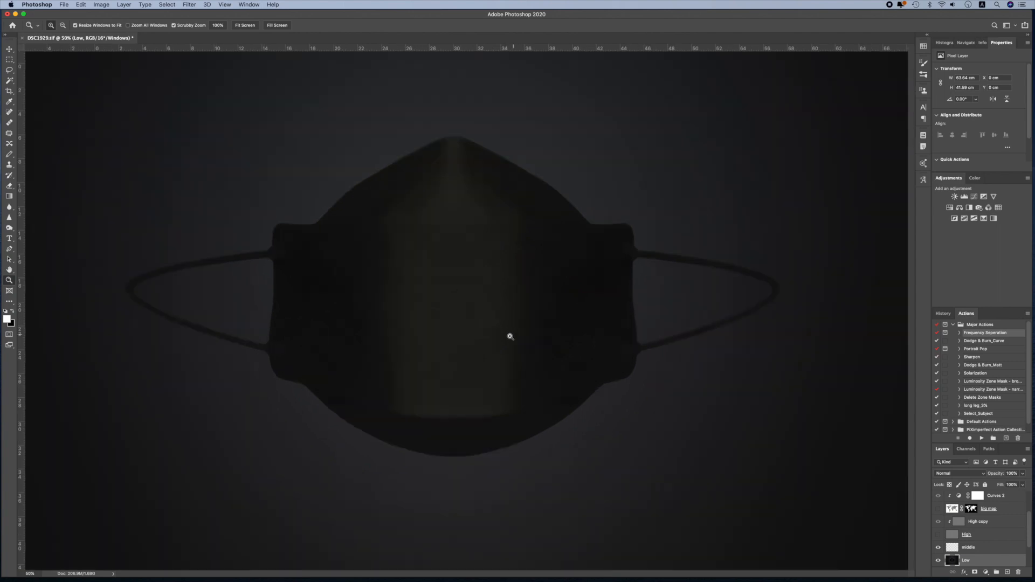
pyautogui.click(493, 334)
pyautogui.press('b')
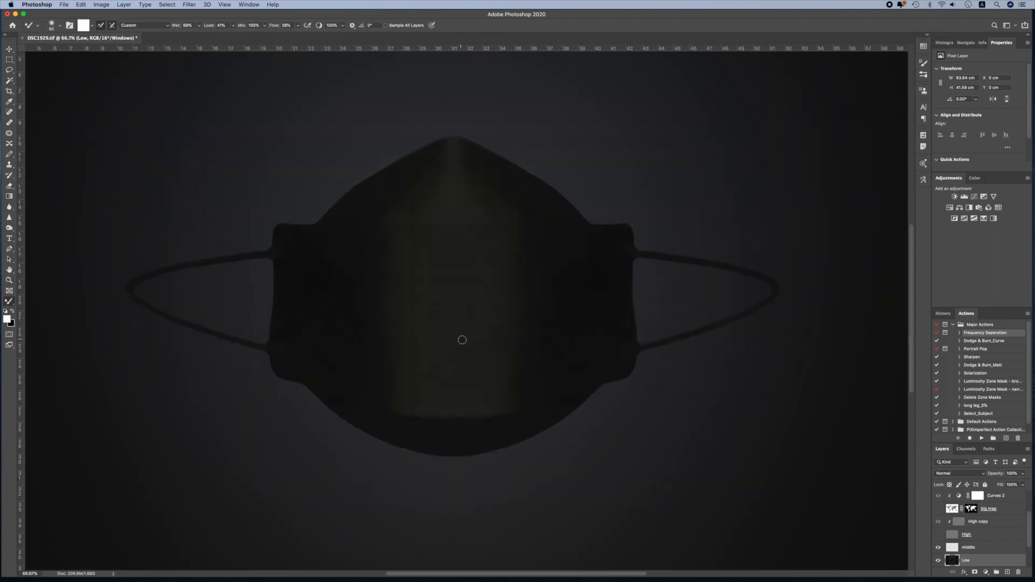
pyautogui.press('s')
pyautogui.moveTo(455, 336); pyautogui.dragTo(455, 338)
pyautogui.keyDown('alt'); pyautogui.click(431, 336); pyautogui.keyUp('alt')
pyautogui.click(435, 285)
pyautogui.keyDown('alt'); pyautogui.click(430, 279); pyautogui.keyUp('alt')
pyautogui.click(456, 296)
pyautogui.keyDown('alt'); pyautogui.click(462, 326); pyautogui.keyUp('alt')
pyautogui.click(463, 283)
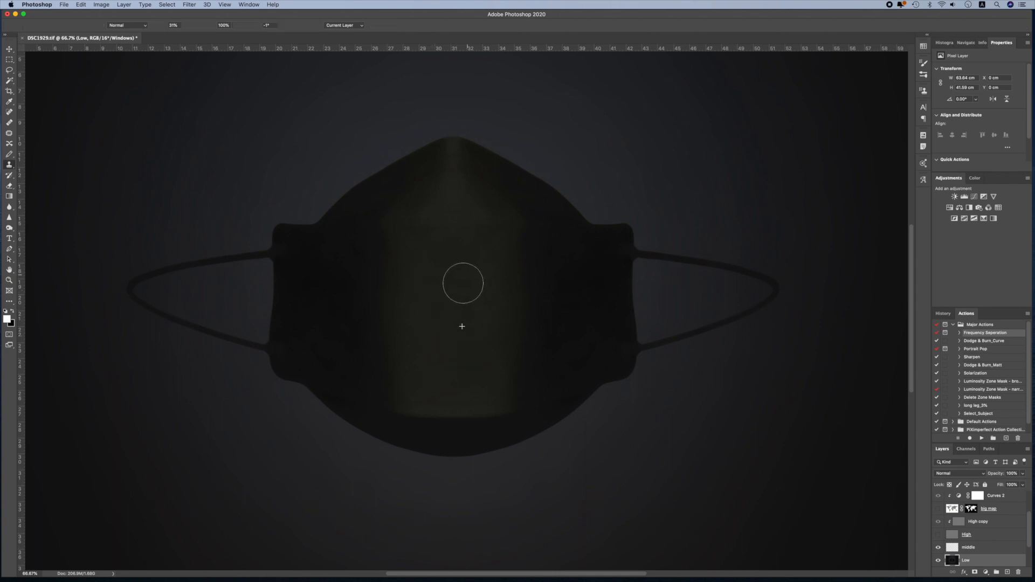
pyautogui.keyDown('alt'); pyautogui.click(469, 294); pyautogui.keyUp('alt')
pyautogui.click(472, 251)
pyautogui.click(469, 261)
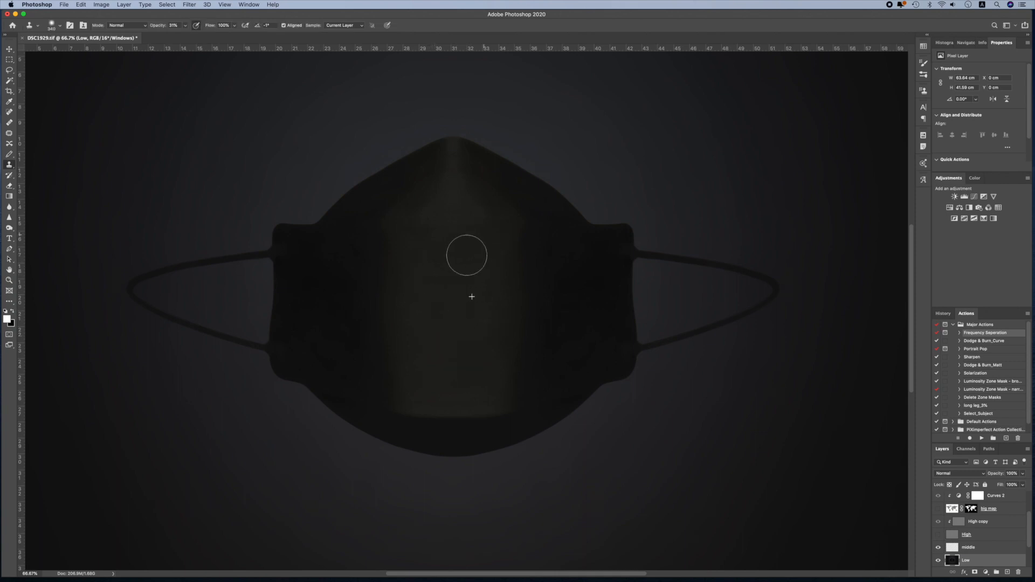
# Clone freshly sampled tones across the whole centre panel, from the upper fold to the bottom edge, on the Low layer
pyautogui.keyDown('alt'); pyautogui.click(420, 244); pyautogui.keyUp('alt')
pyautogui.click(439, 290)
pyautogui.keyDown('alt'); pyautogui.click(475, 311); pyautogui.keyUp('alt')
pyautogui.click(476, 326)
pyautogui.keyDown('alt'); pyautogui.click(471, 393); pyautogui.keyUp('alt')
pyautogui.click(459, 377)
pyautogui.keyDown('alt'); pyautogui.click(431, 375); pyautogui.keyUp('alt')
pyautogui.click(454, 341)
pyautogui.click(490, 329)
pyautogui.keyDown('alt'); pyautogui.click(473, 289); pyautogui.keyUp('alt')
pyautogui.click(481, 248)
pyautogui.keyDown('alt'); pyautogui.click(468, 269); pyautogui.keyUp('alt')
pyautogui.click(421, 274)
pyautogui.click(442, 342)
pyautogui.keyDown('alt'); pyautogui.click(480, 313); pyautogui.keyUp('alt')
# Show the High layer again and group the High copy, High, middle and Low layers
pyautogui.click(938, 535)
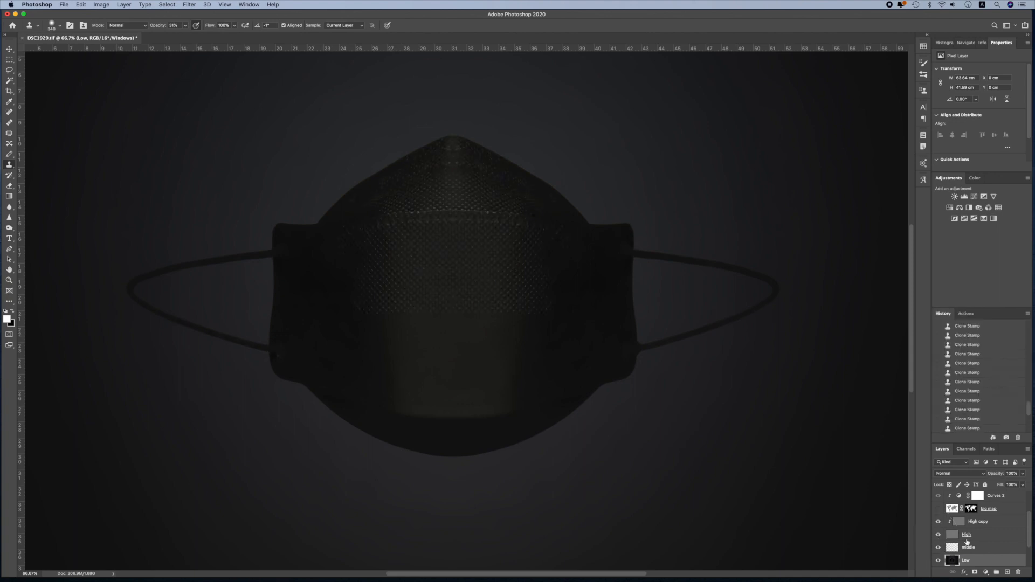
pyautogui.press('z')
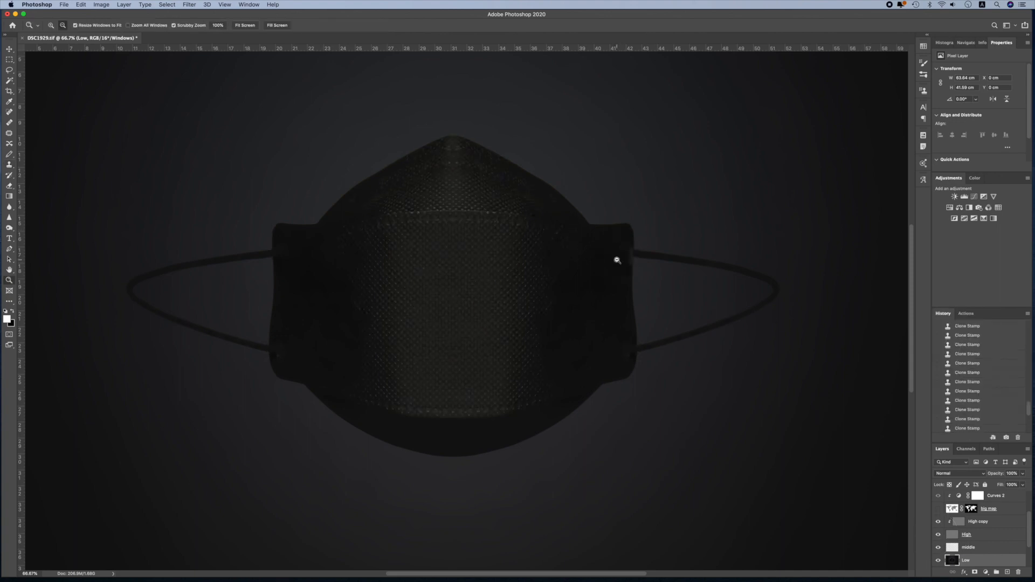
pyautogui.keyDown('alt'); pyautogui.click(618, 259); pyautogui.keyUp('alt')
pyautogui.keyDown('alt'); pyautogui.click(617, 260); pyautogui.keyUp('alt')
pyautogui.click(622, 262)
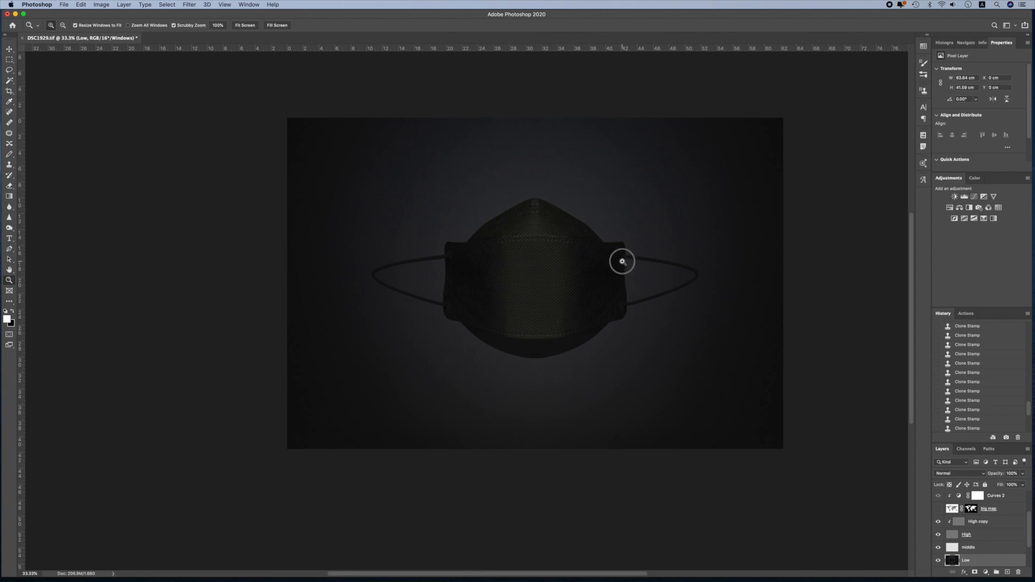
pyautogui.keyDown('shift'); pyautogui.click(991, 523); pyautogui.keyUp('shift')
pyautogui.click(995, 573)
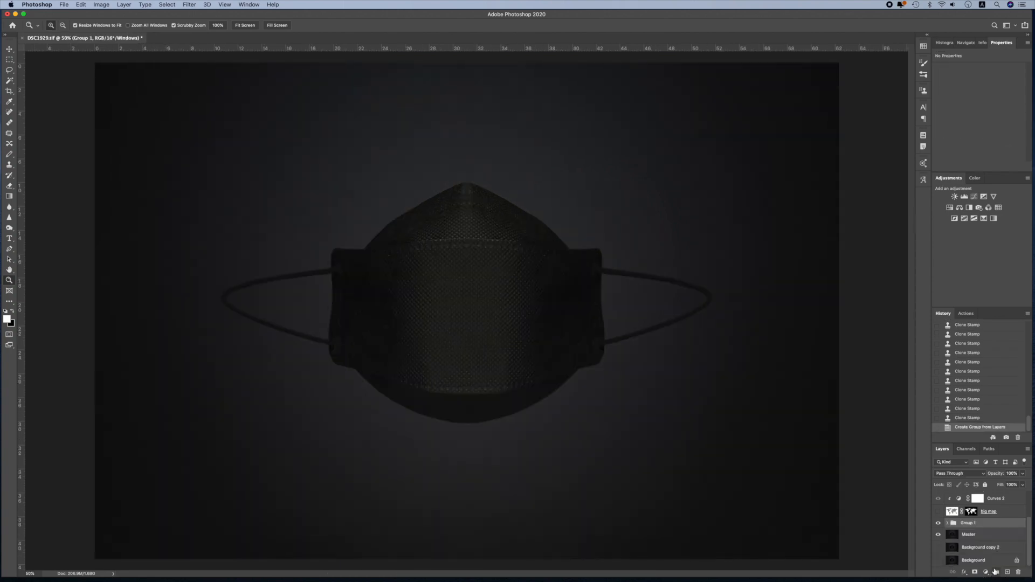
# Compare the mask with and without the frequency separation group, and merge the group into a single layer
pyautogui.click(939, 524)
pyautogui.click(938, 524)
pyautogui.click(939, 523)
pyautogui.click(939, 524)
pyautogui.click(939, 524)
pyautogui.click(939, 524)
pyautogui.press('super+e')
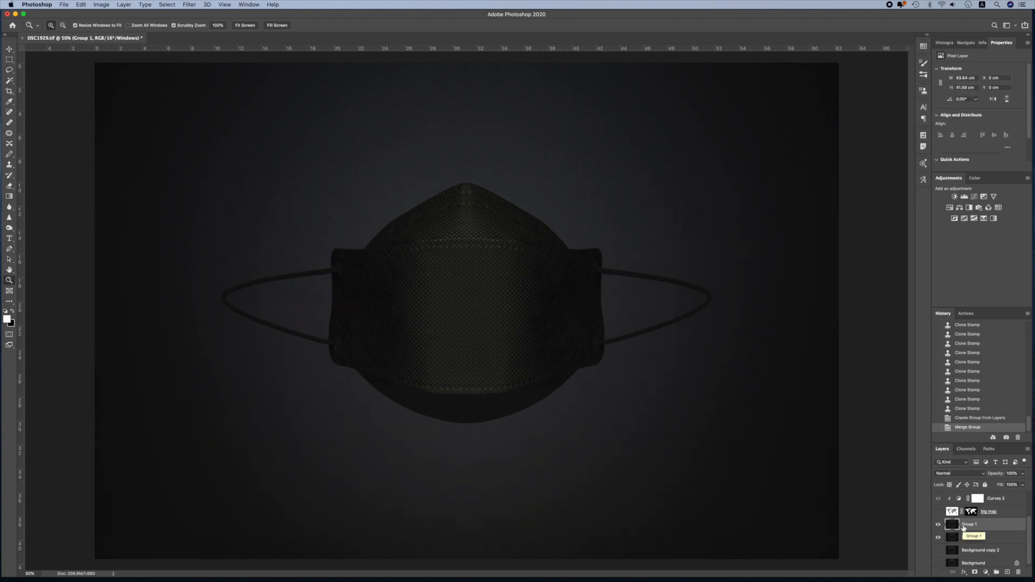
# Toggle the merged Group 1 layer's visibility to compare the mask's tones before and after the retouching
pyautogui.click(937, 525)
pyautogui.click(937, 524)
pyautogui.click(938, 526)
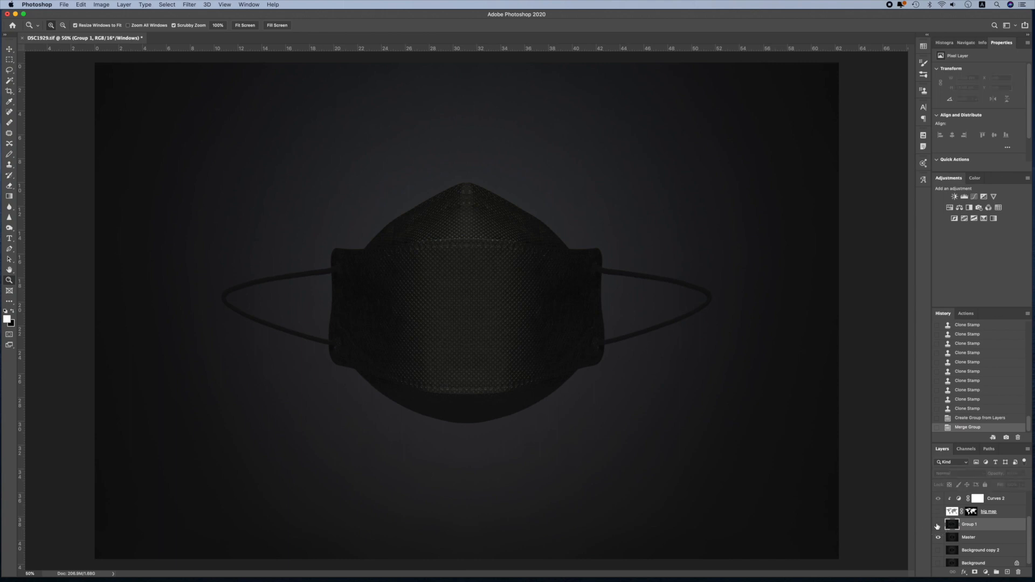
pyautogui.click(938, 526)
pyautogui.click(938, 526)
pyautogui.click(938, 525)
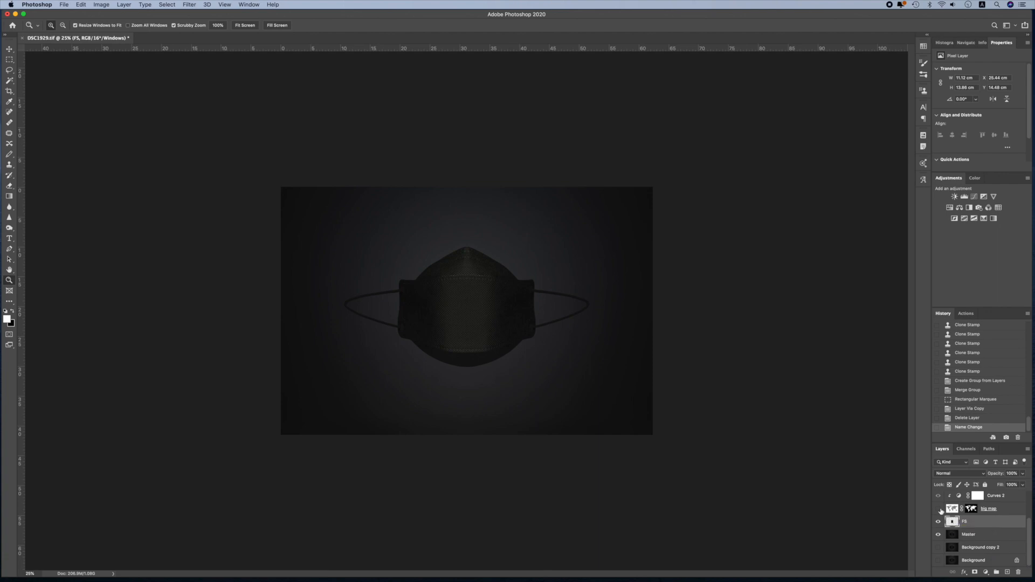
# Preview the big map layer over the retouched mask, hide it again and save the document
pyautogui.click(939, 509)
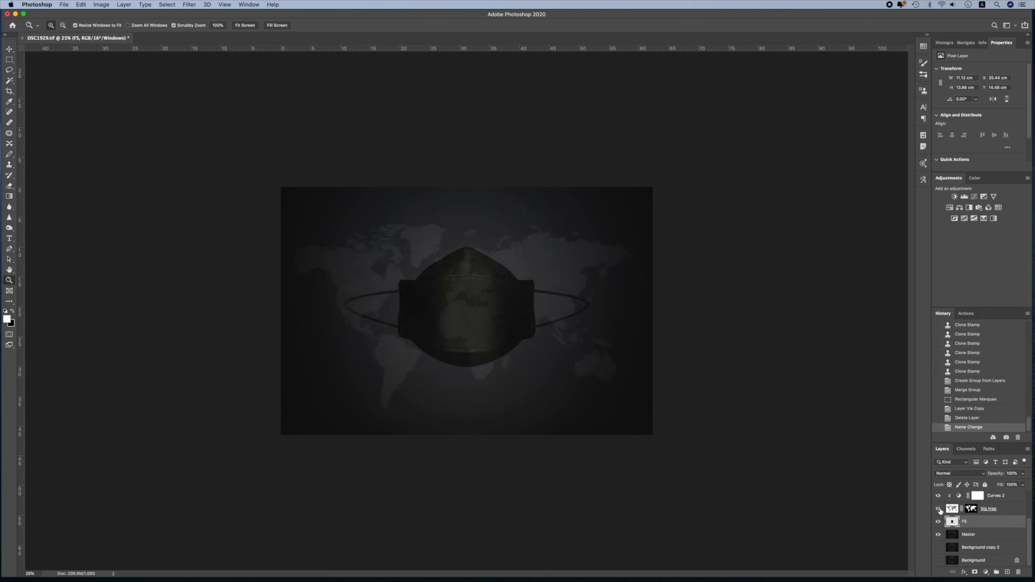
pyautogui.click(939, 509)
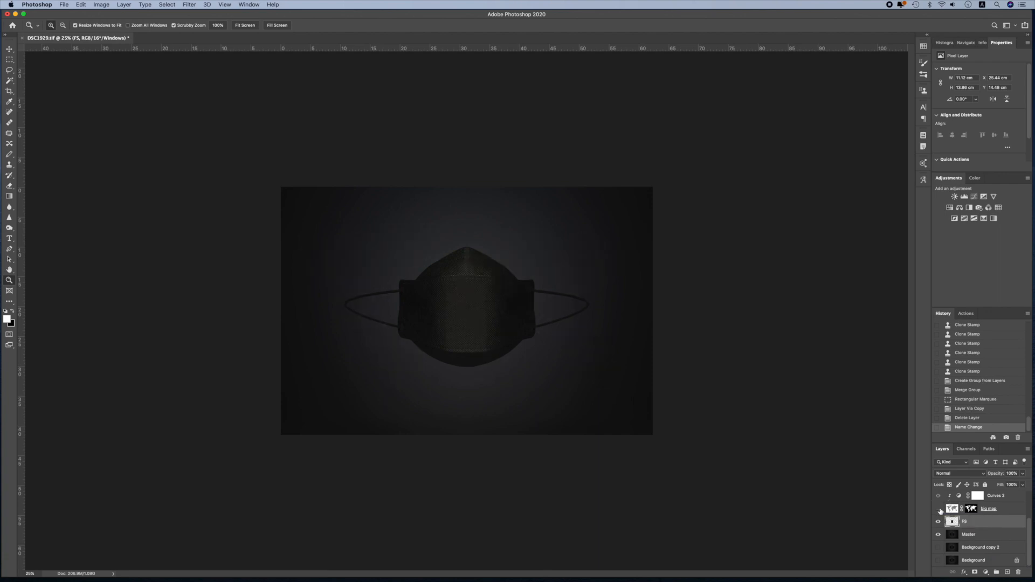
pyautogui.press('super+s')
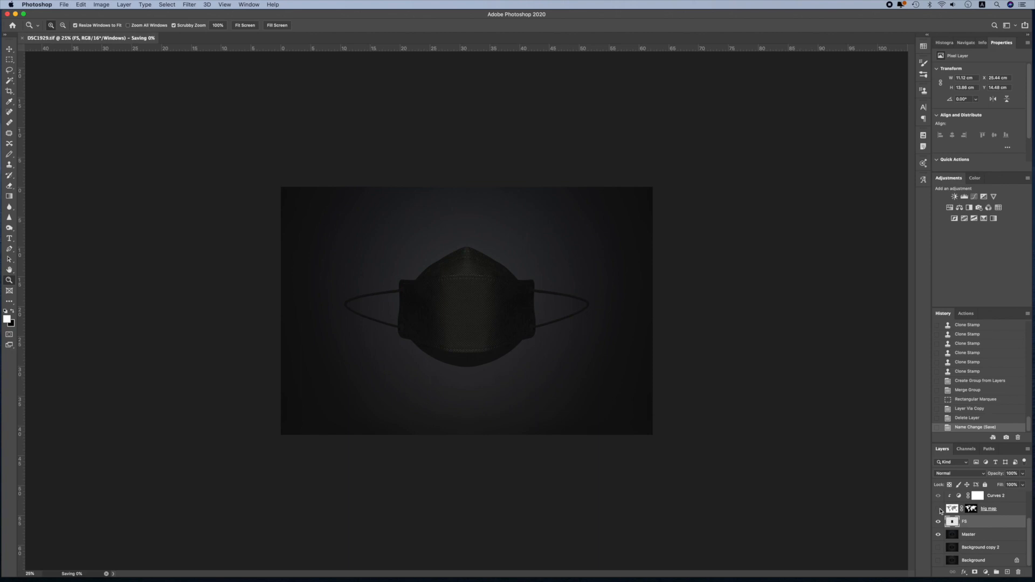